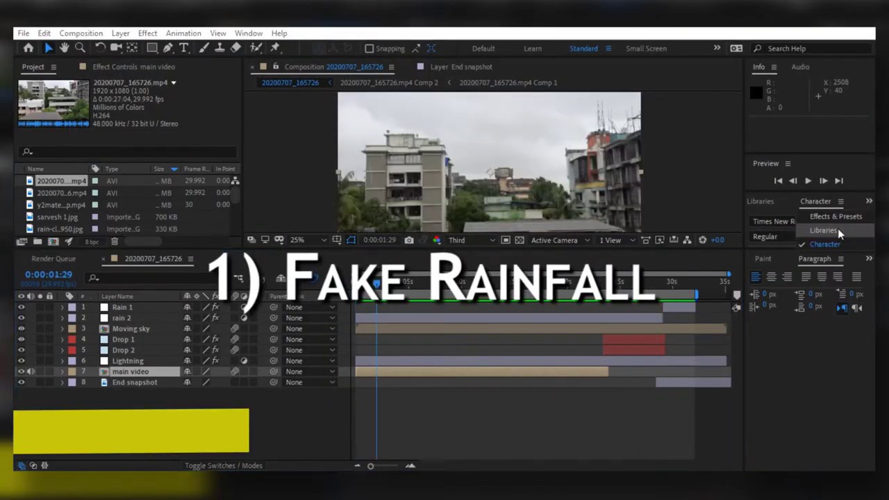
Search the effects library for CC Rainfall
{"action": "left_click", "coordinate": [836, 216]}
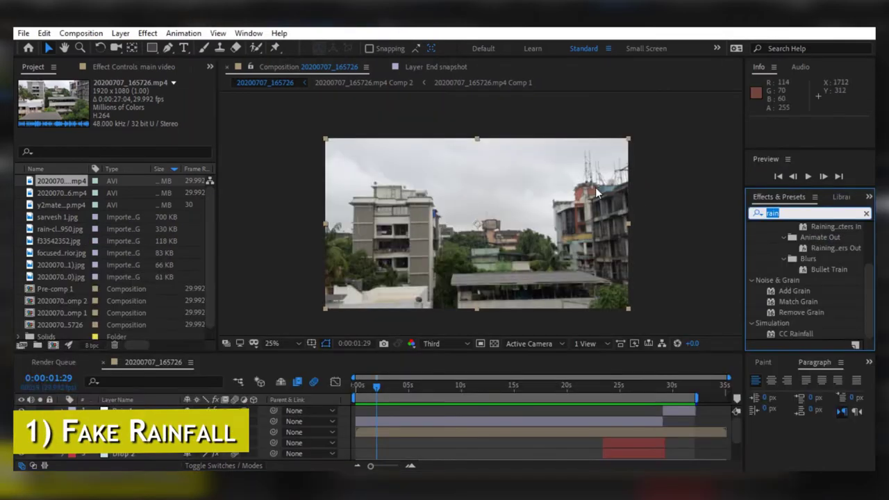
{"action": "key", "text": "BackSpace"}
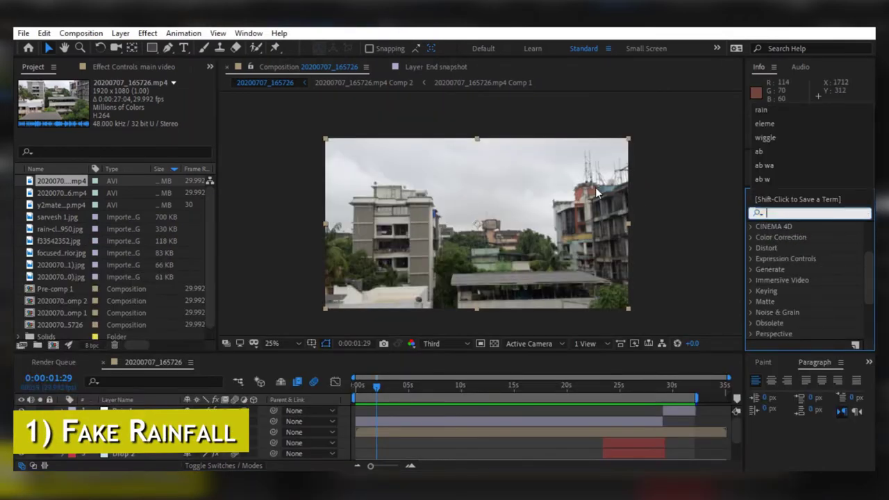
{"action": "type", "text": "CC rainfall"}
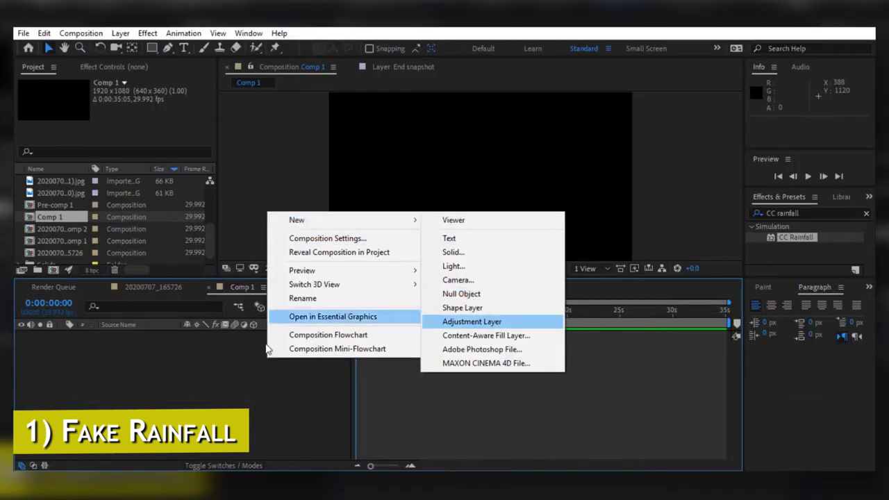
Add a new adjustment layer to Comp 1
{"action": "right_click", "coordinate": [193, 384]}
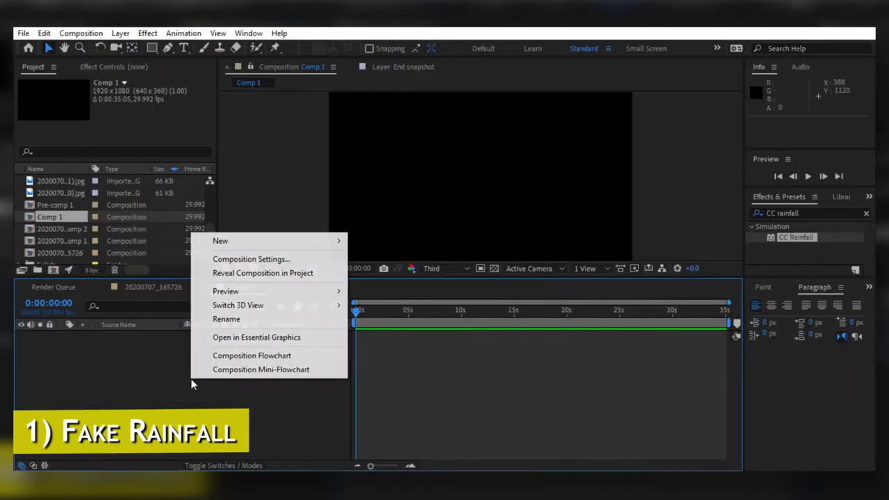
{"action": "mouse_move", "coordinate": [230, 241]}
{"action": "left_click", "coordinate": [407, 342]}
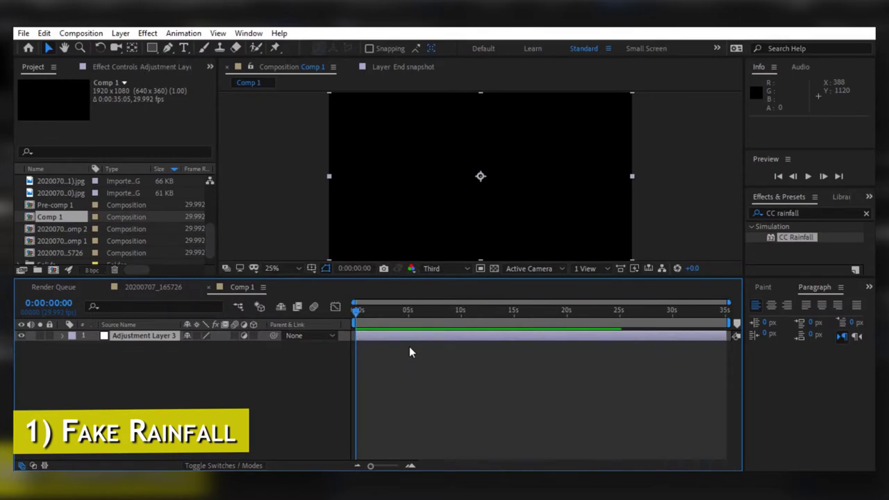
Apply CC Rainfall to Adjustment Layer 3 with Size 3.86 and Scene Depth 5310
{"action": "left_click_drag", "start_coordinate": [789, 240], "coordinate": [191, 334]}
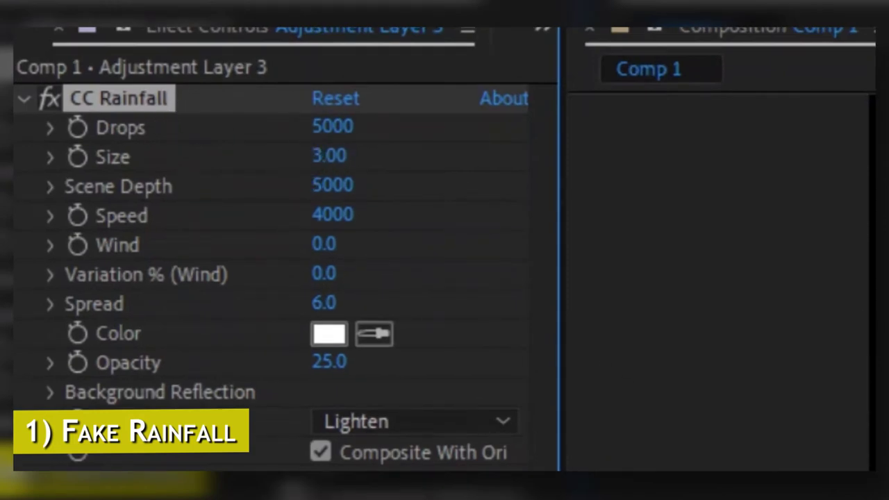
{"action": "left_click_drag", "start_coordinate": [359, 159], "coordinate": [483, 165]}
{"action": "left_click_drag", "start_coordinate": [395, 182], "coordinate": [403, 217]}
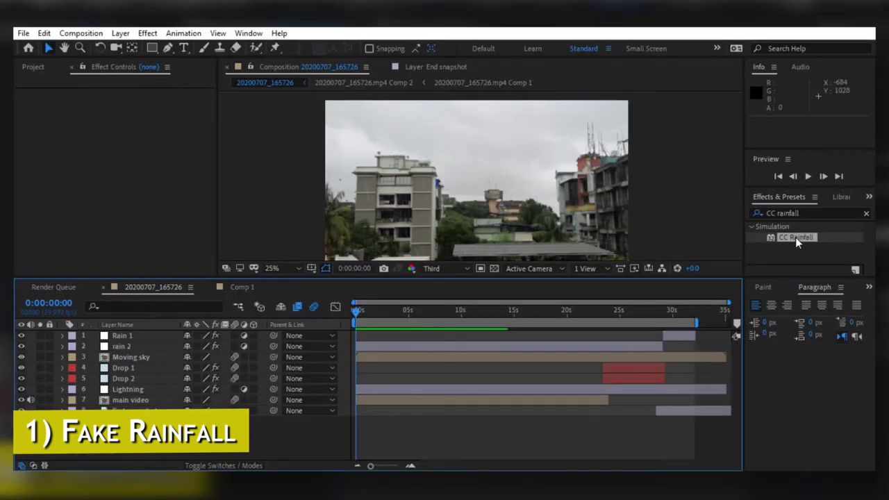
{"action": "left_click", "coordinate": [796, 237]}
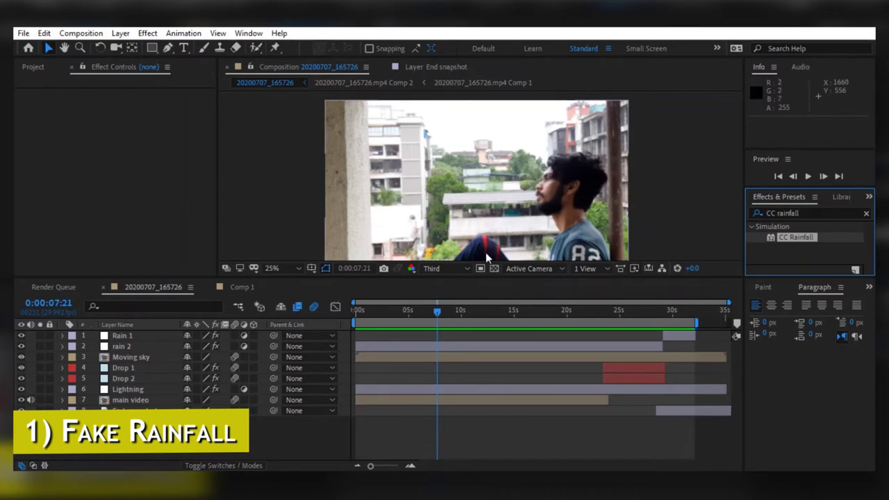
Check Rain 1's rainfall settings, then select rain 2 and pick the Pen tool
{"action": "left_click", "coordinate": [124, 336]}
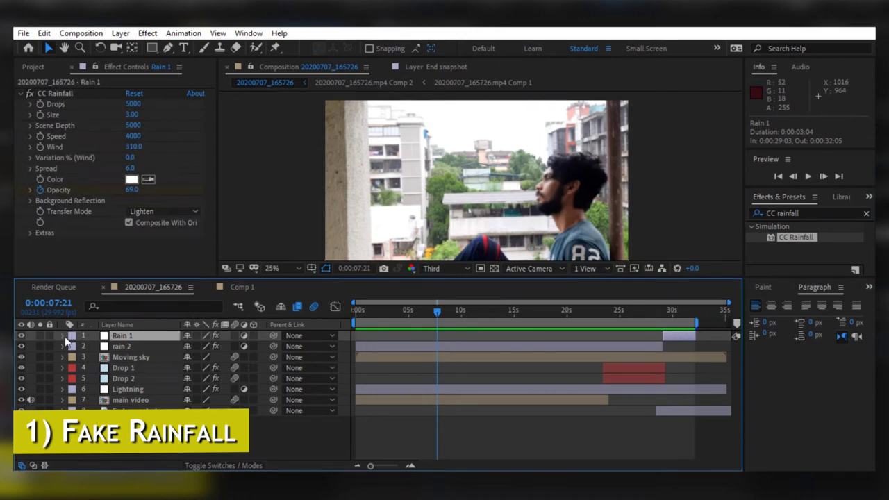
{"action": "left_click", "coordinate": [130, 347]}
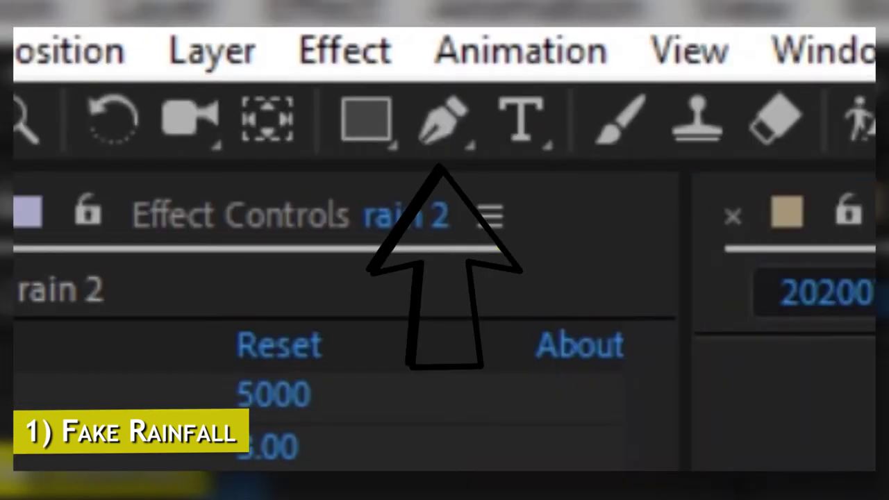
{"action": "left_click", "coordinate": [448, 119]}
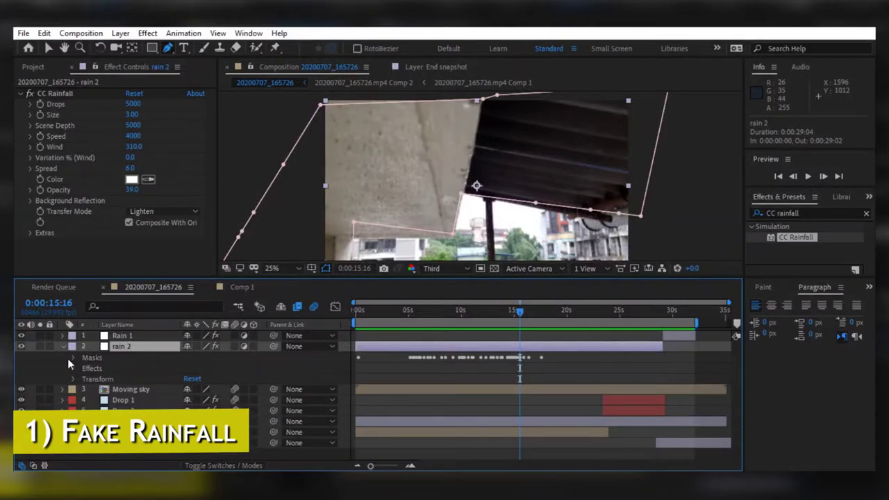
Keyframe rain 2's mask path over several frames, invert it, and review from 0:00:14:07
{"action": "key", "text": "F2"}
{"action": "left_click", "coordinate": [72, 358]}
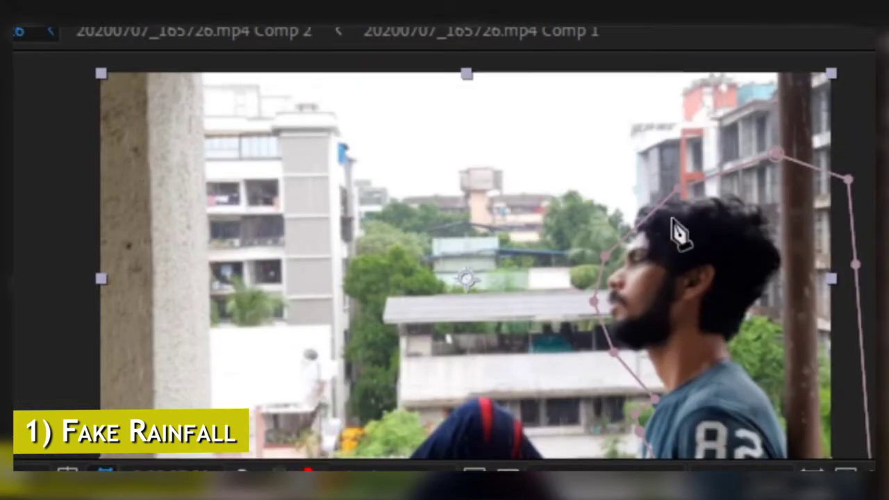
{"action": "key", "text": "Page_Down"}
{"action": "key", "text": "Page_Down"}
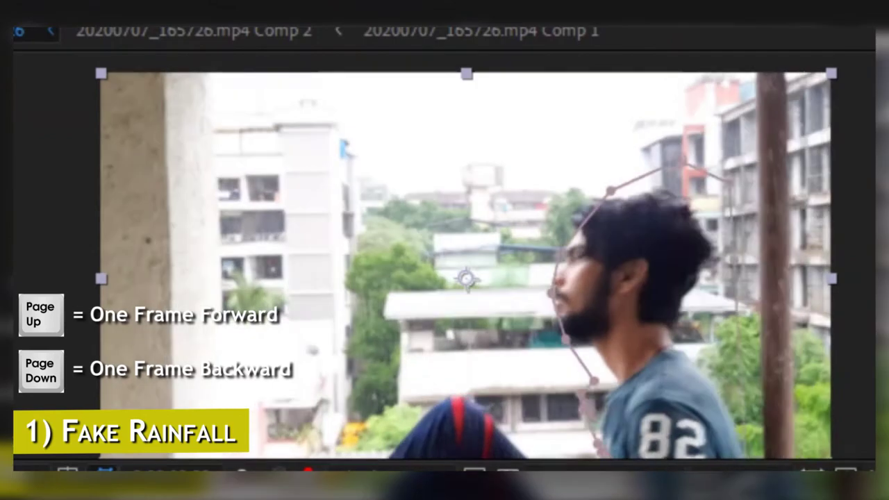
{"action": "key", "text": "Page_Down"}
{"action": "key", "text": "Page_Down"}
{"action": "key", "text": "Page_Down"}
{"action": "key", "text": "Page_Down"}
{"action": "key", "text": "Page_Down"}
{"action": "key", "text": "Page_Down"}
{"action": "key", "text": "Page_Down"}
{"action": "key", "text": "Page_Down"}
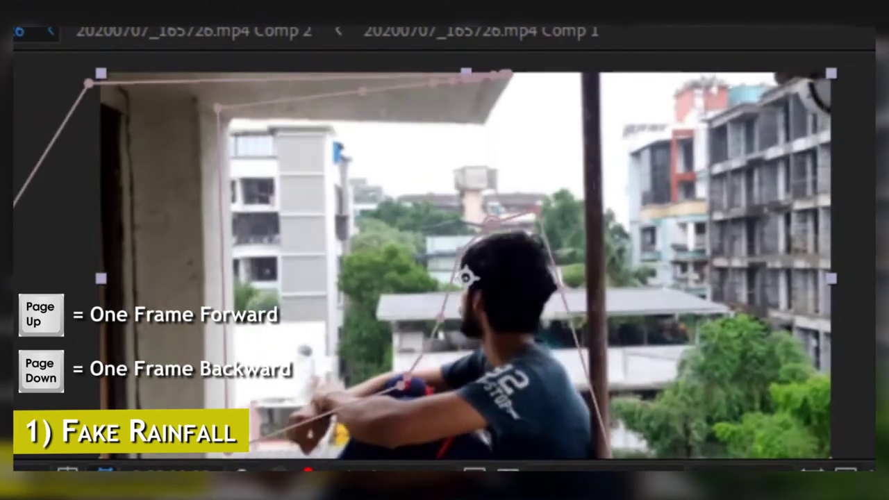
{"action": "key", "text": "Page_Down"}
{"action": "key", "text": "Page_Down"}
{"action": "key", "text": "Page_Down"}
{"action": "key", "text": "Page_Down"}
{"action": "key", "text": "Page_Down"}
{"action": "key", "text": "Page_Down"}
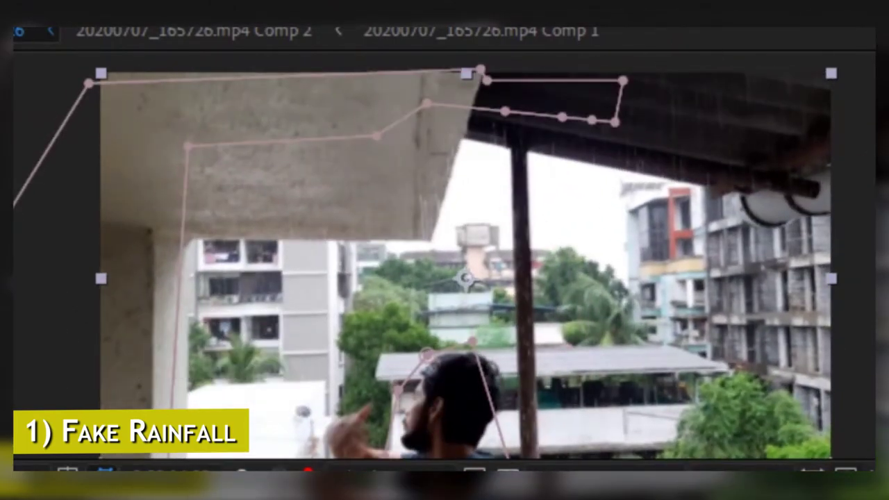
{"action": "key", "text": "Page_Down"}
{"action": "key", "text": "Page_Down"}
{"action": "key", "text": "Page_Down"}
{"action": "key", "text": "Page_Down"}
{"action": "key", "text": "Page_Down"}
{"action": "key", "text": "Page_Down"}
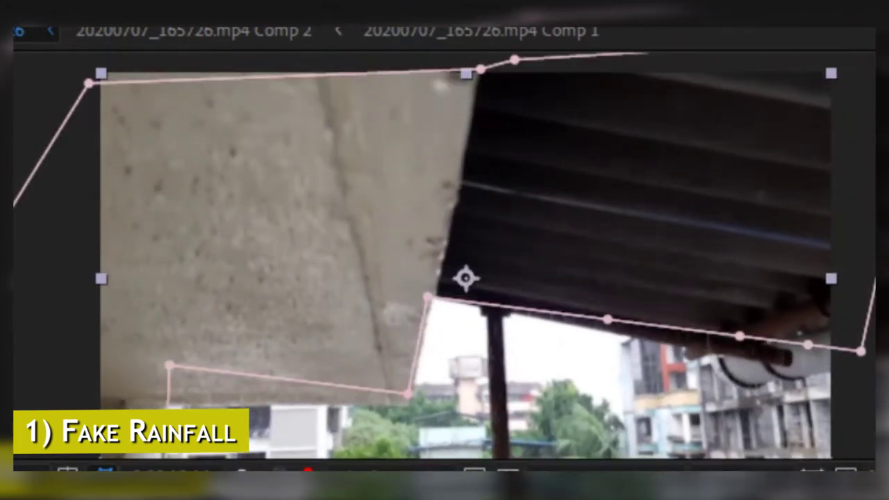
{"action": "key", "text": "F2"}
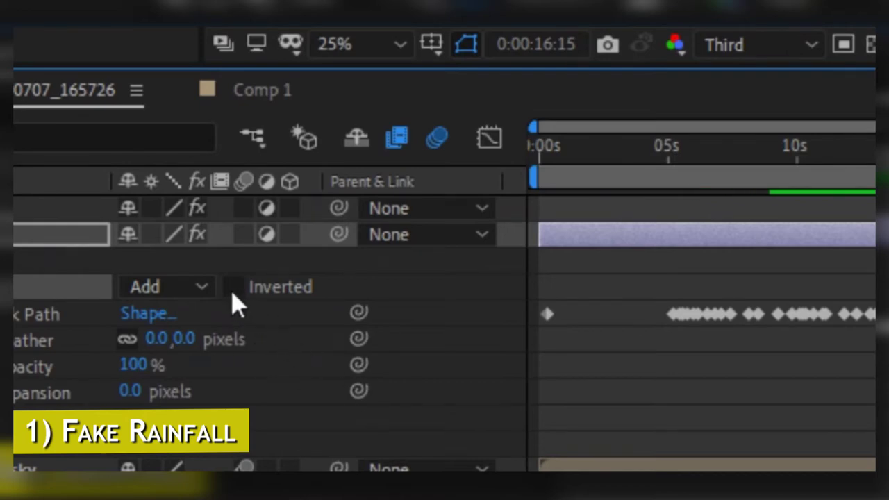
{"action": "left_click", "coordinate": [232, 287]}
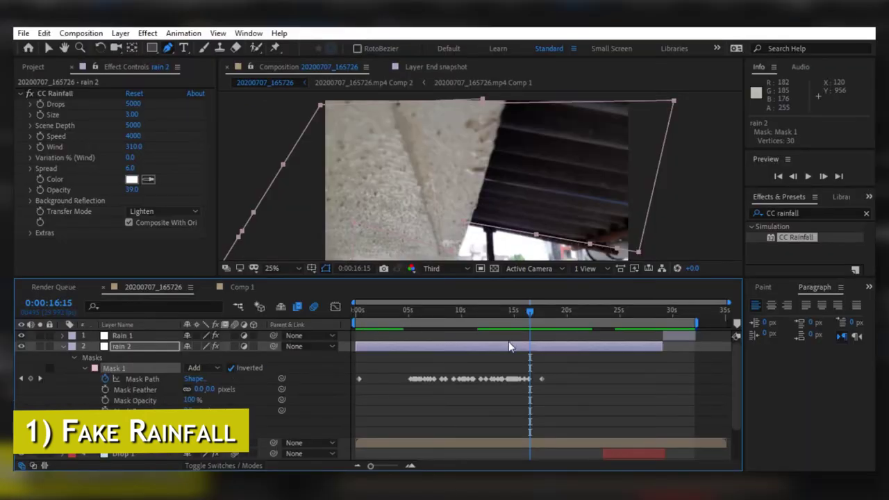
{"action": "left_click_drag", "start_coordinate": [523, 314], "coordinate": [495, 323]}
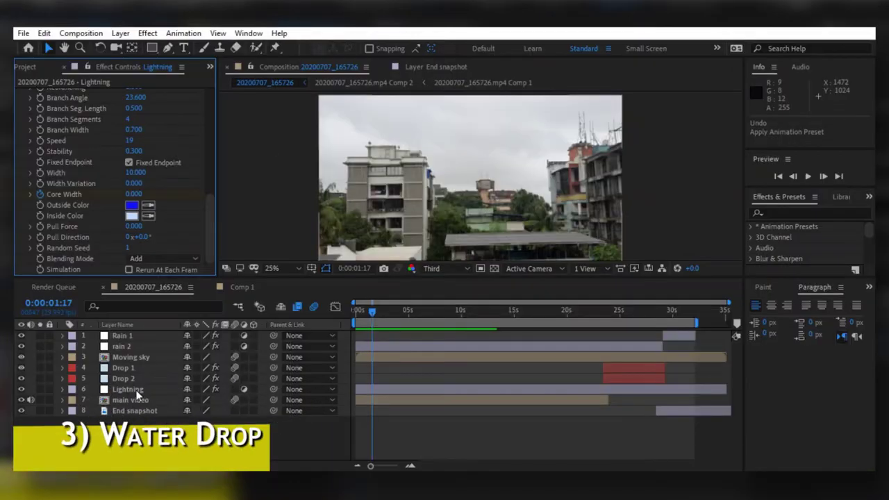
Apply the Lightning effect to the Lightning layer
{"action": "left_click", "coordinate": [139, 390]}
{"action": "left_click", "coordinate": [785, 212]}
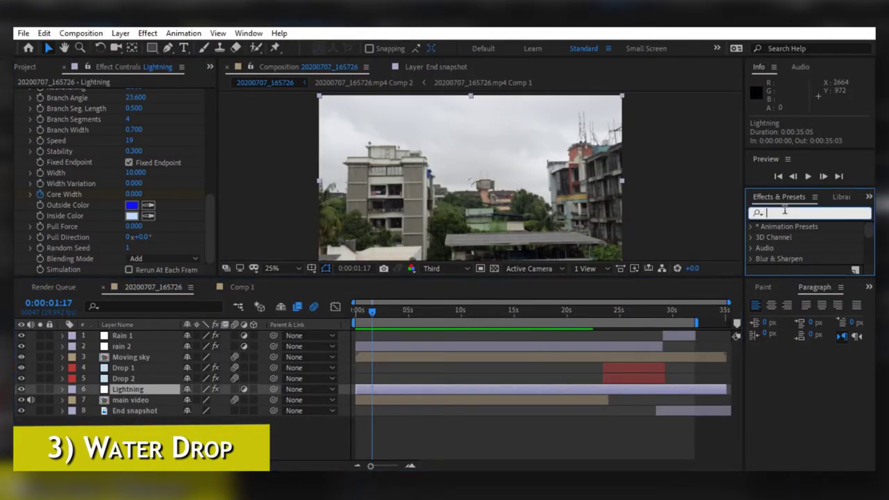
{"action": "type", "text": "lightining"}
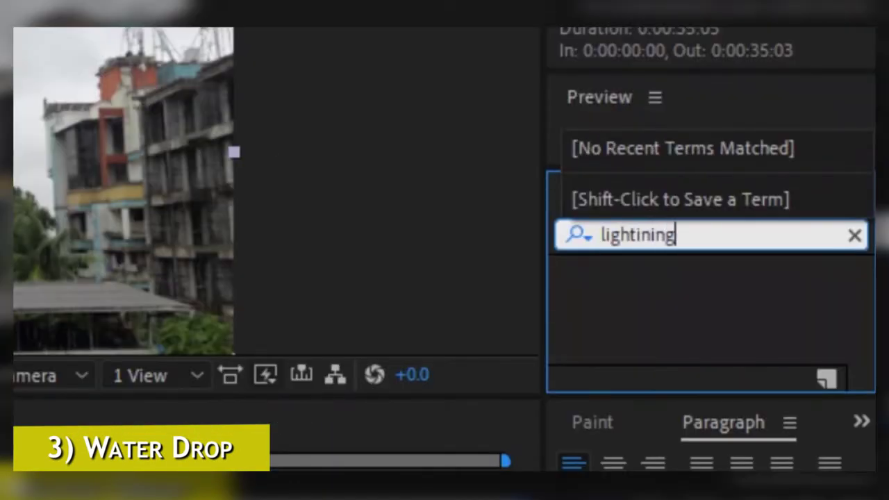
{"action": "key", "text": "BackSpace"}
{"action": "key", "text": "BackSpace"}
{"action": "key", "text": "BackSpace"}
{"action": "key", "text": "BackSpace"}
{"action": "key", "text": "BackSpace"}
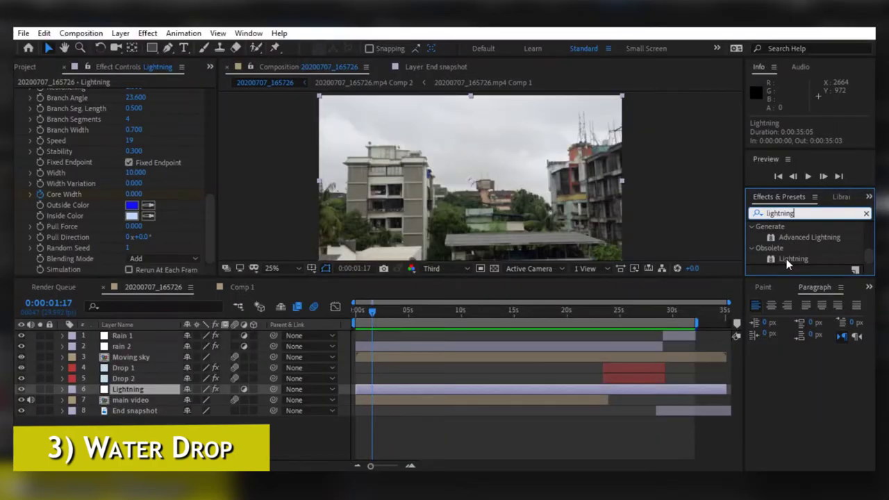
{"action": "left_click_drag", "start_coordinate": [787, 258], "coordinate": [125, 393]}
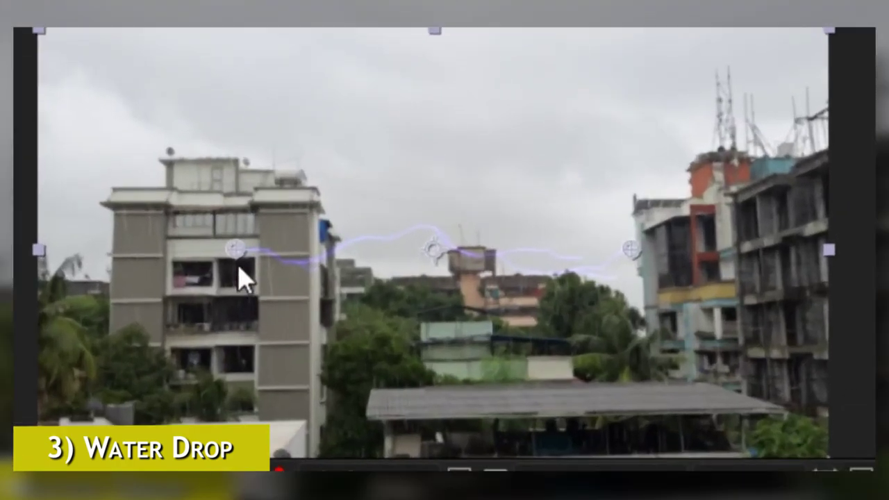
Position the bolt from start point 152,12 to end point 1044,448
{"action": "left_click_drag", "start_coordinate": [236, 250], "coordinate": [129, 73]}
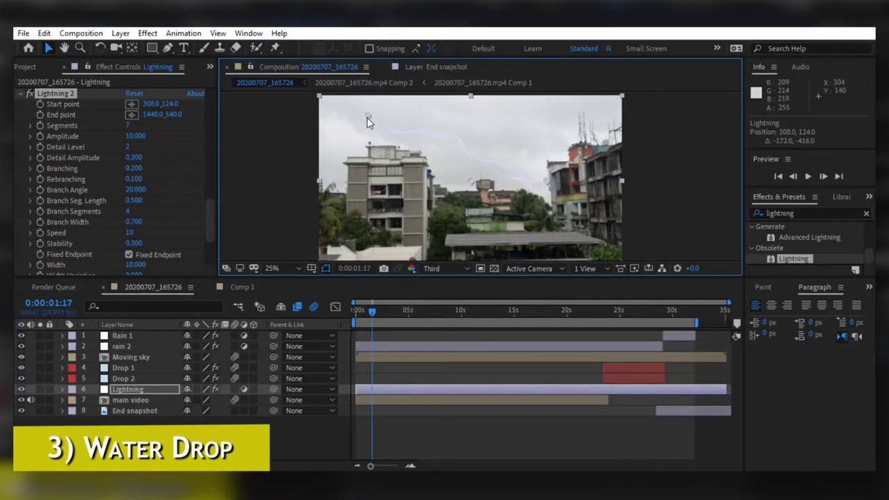
{"action": "left_click_drag", "start_coordinate": [544, 177], "coordinate": [480, 154]}
{"action": "left_click_drag", "start_coordinate": [367, 114], "coordinate": [339, 94]}
{"action": "left_click_drag", "start_coordinate": [479, 169], "coordinate": [484, 174]}
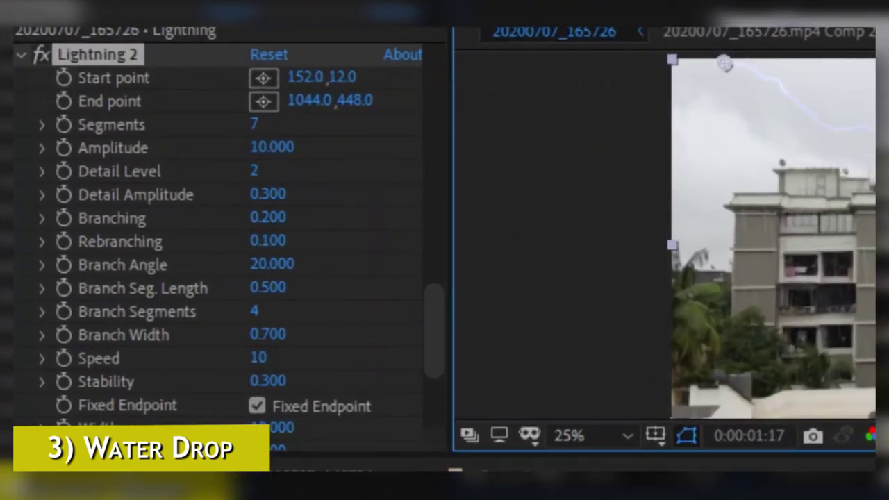
Keyframe the bolt's start and end points, sweeping the end point up into the right sky
{"action": "left_click", "coordinate": [64, 84]}
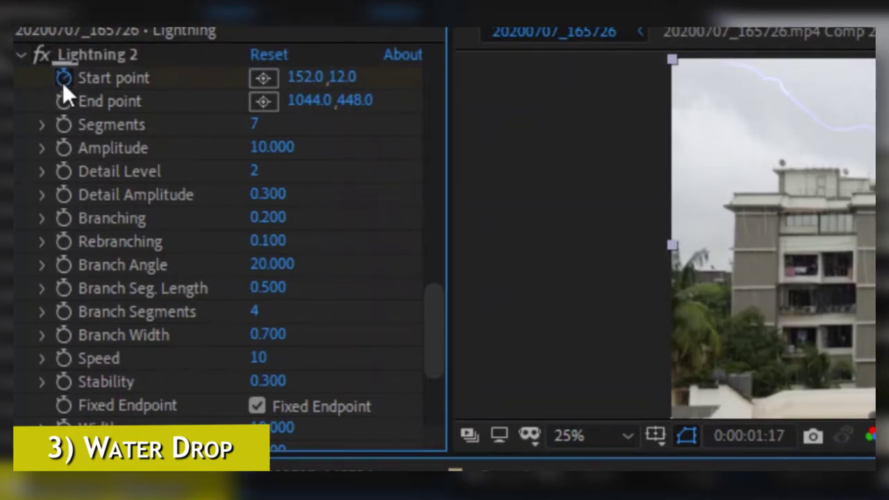
{"action": "left_click", "coordinate": [63, 78]}
{"action": "left_click", "coordinate": [63, 101]}
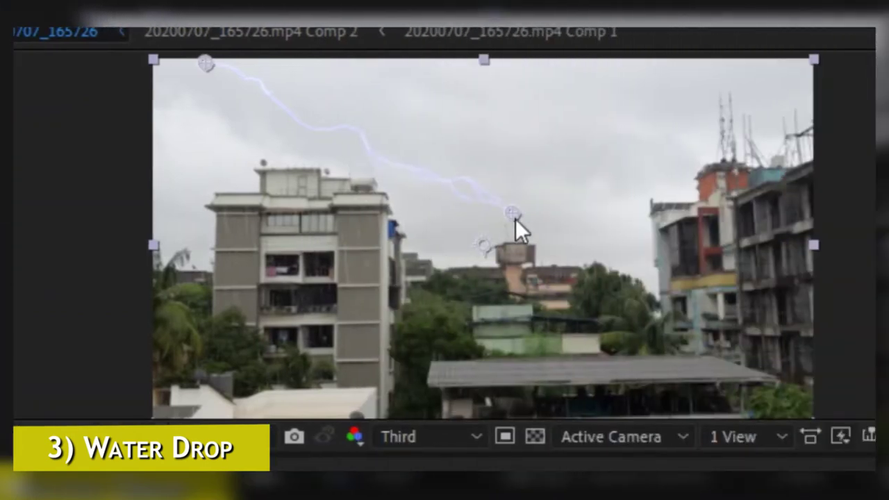
{"action": "left_click_drag", "start_coordinate": [514, 214], "coordinate": [527, 221]}
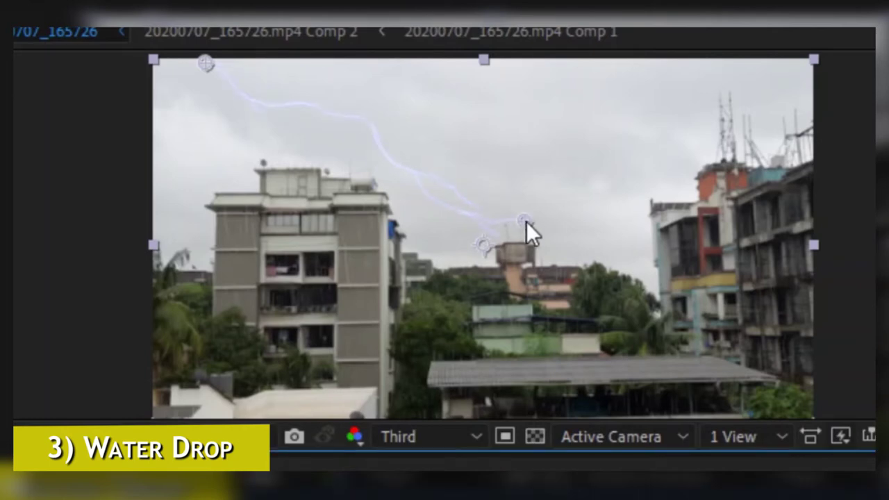
{"action": "key", "text": "Page_Down"}
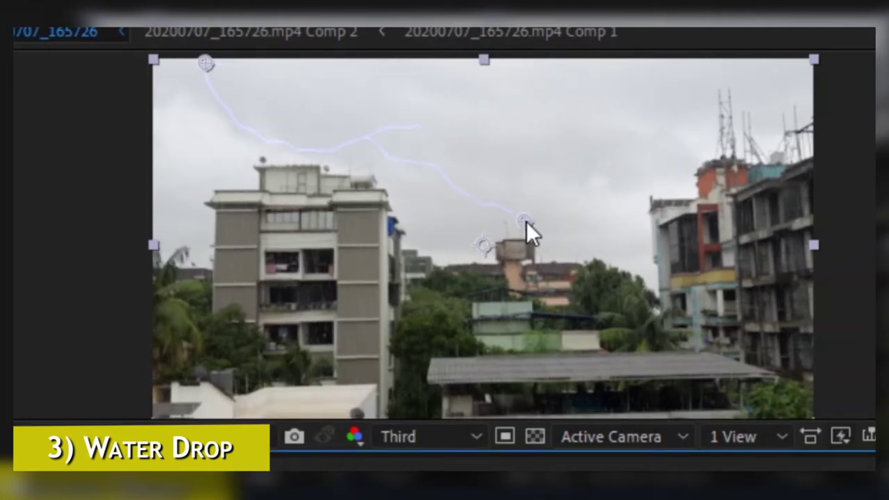
{"action": "left_click_drag", "start_coordinate": [526, 221], "coordinate": [627, 123]}
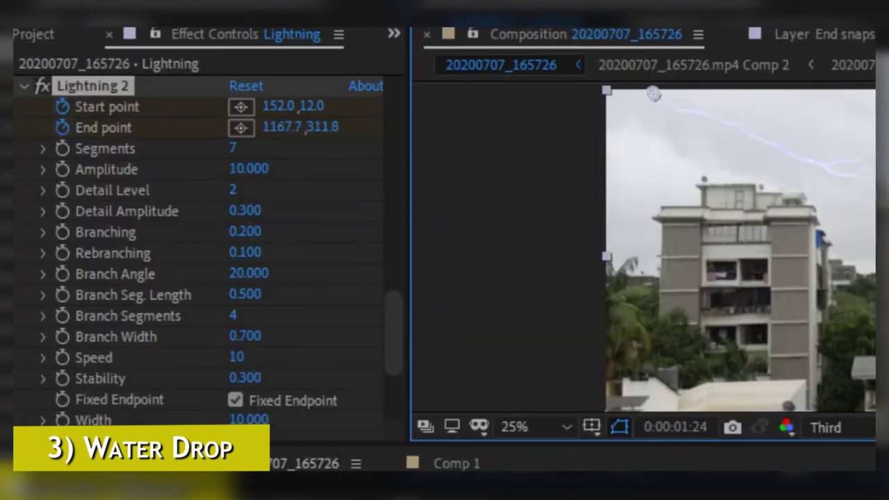
{"action": "key", "text": "Page_Up"}
{"action": "key", "text": "Page_Up"}
{"action": "key", "text": "Page_Up"}
{"action": "key", "text": "Page_Up"}
{"action": "key", "text": "Page_Up"}
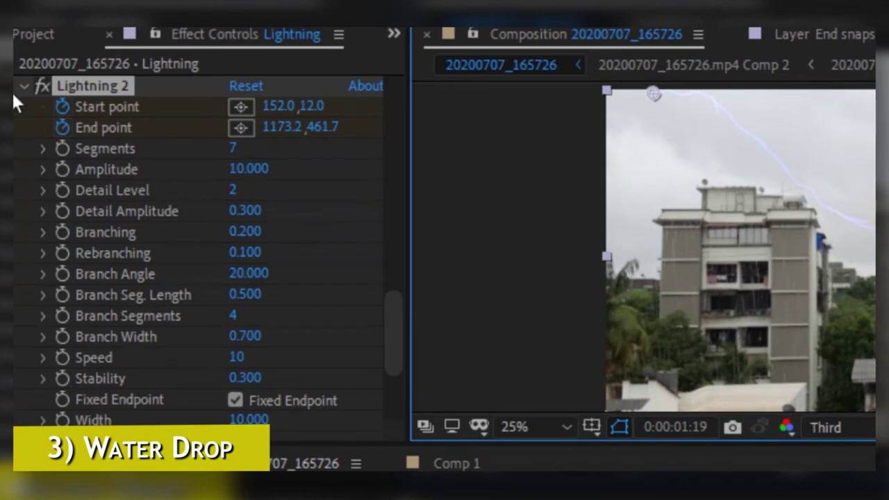
Set the bolt's Branching to 0 and Rebranching to 0.080
{"action": "left_click_drag", "start_coordinate": [241, 231], "coordinate": [199, 231]}
{"action": "mouse_move", "coordinate": [238, 252]}
{"action": "left_mouse_down"}
{"action": "mouse_move", "coordinate": [271, 251]}
{"action": "mouse_move", "coordinate": [233, 250]}
{"action": "left_mouse_up"}
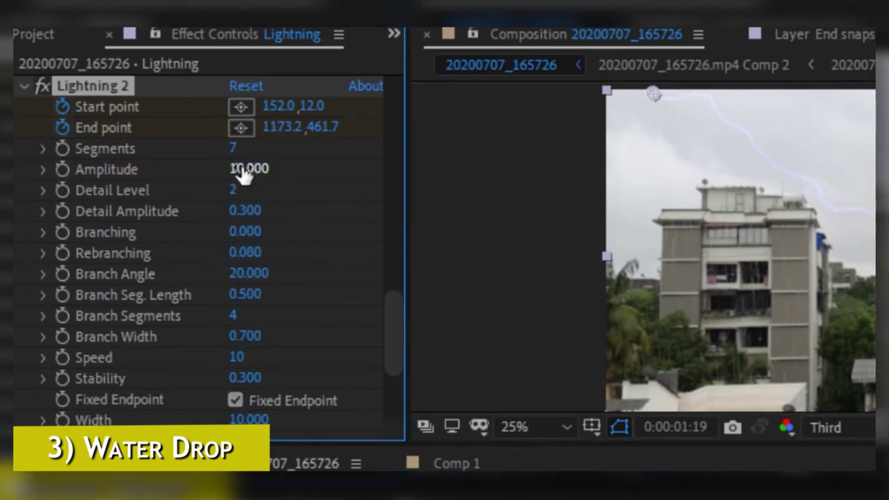
{"action": "left_click_drag", "start_coordinate": [201, 147], "coordinate": [232, 147]}
{"action": "key", "text": "ctrl+z"}
{"action": "scroll", "coordinate": [236, 309], "scroll_direction": "down", "scroll_amount": 7}
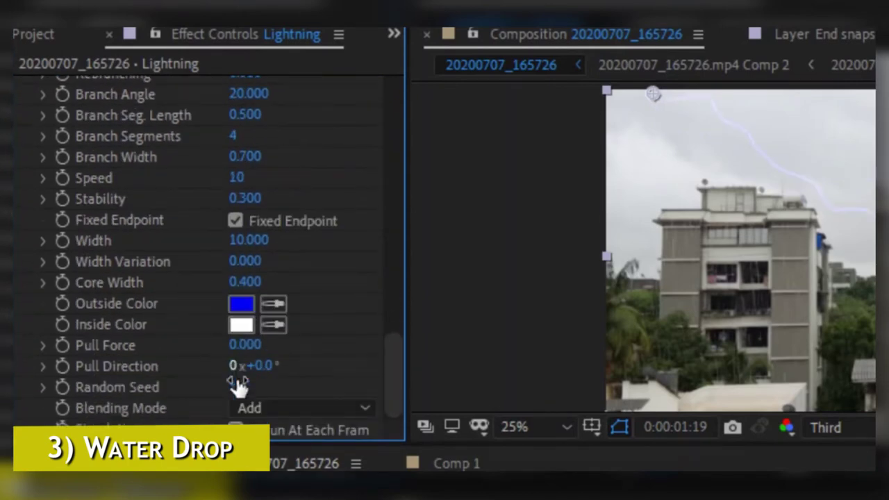
{"action": "left_click", "coordinate": [241, 304]}
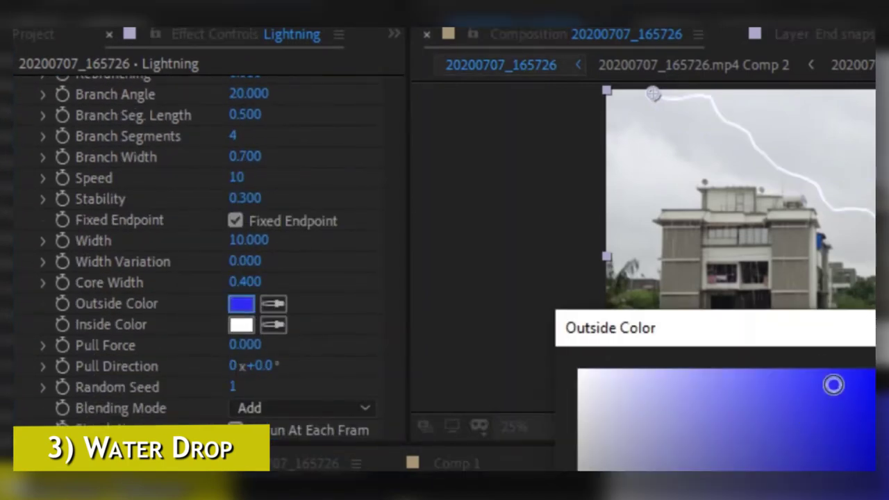
{"action": "key", "text": "Escape"}
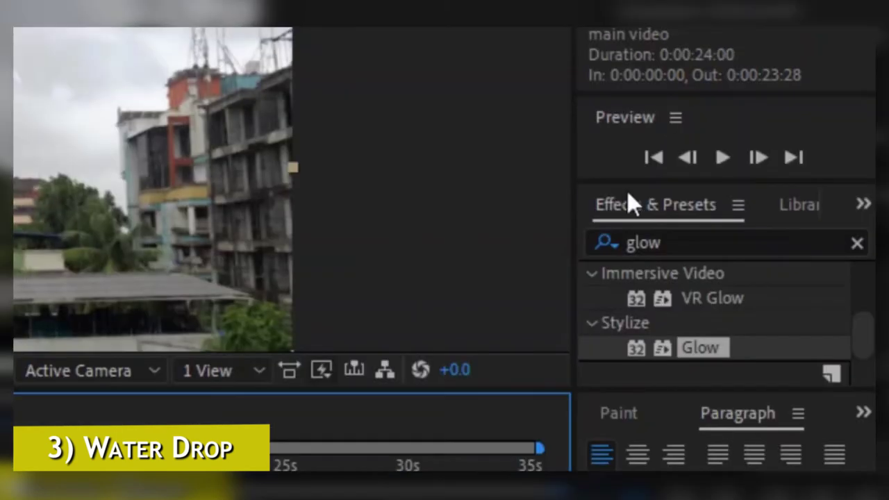
{"action": "key", "text": "ctrl+f"}
Apply Lumetri Color to main video and raise Basic Correction Exposure to about 0.3
{"action": "type", "text": "lumt"}
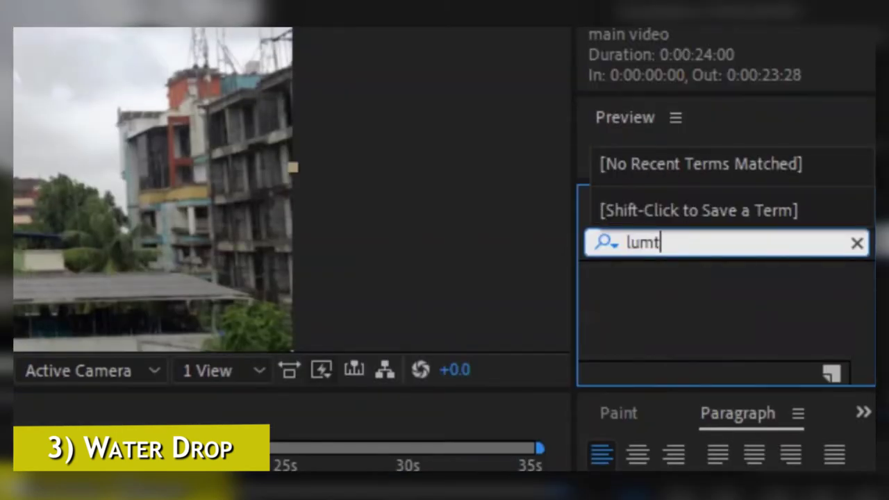
{"action": "key", "text": "BackSpace"}
{"action": "key", "text": "BackSpace"}
{"action": "type", "text": "met"}
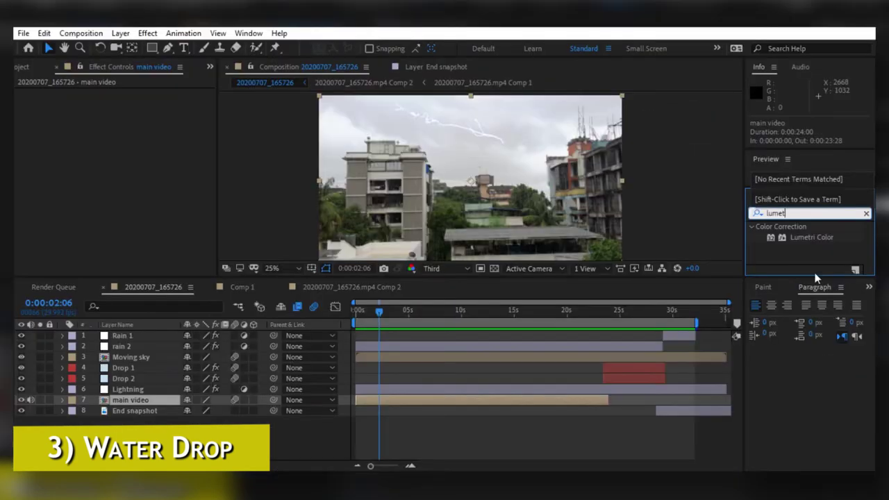
{"action": "left_click_drag", "start_coordinate": [821, 239], "coordinate": [133, 400]}
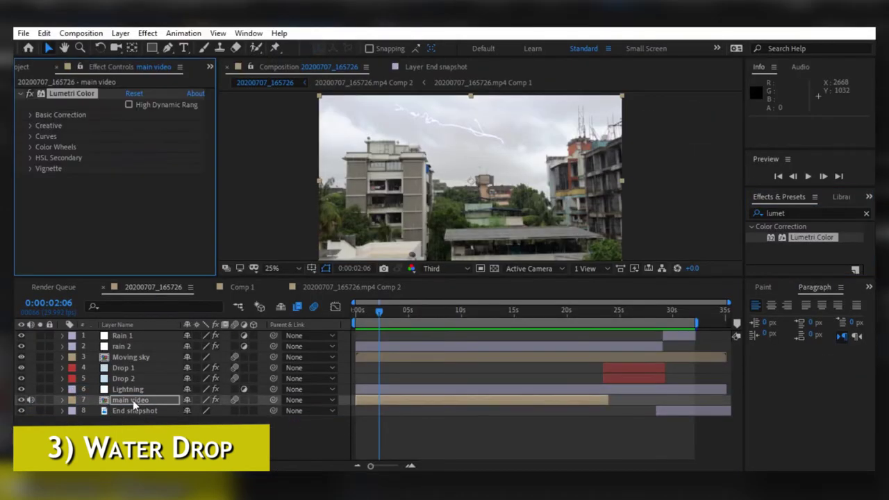
{"action": "left_click", "coordinate": [29, 114]}
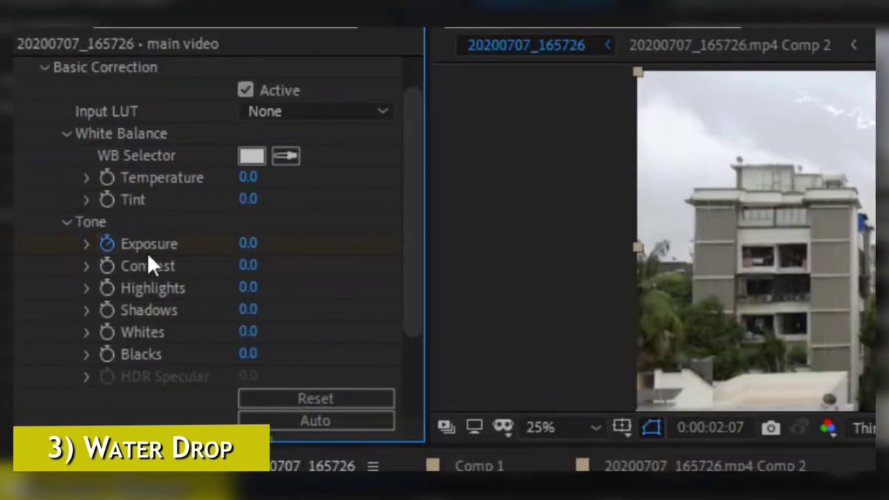
{"action": "mouse_move", "coordinate": [244, 245]}
{"action": "left_mouse_down"}
{"action": "mouse_move", "coordinate": [252, 248]}
{"action": "mouse_move", "coordinate": [227, 248]}
{"action": "mouse_move", "coordinate": [250, 256]}
{"action": "mouse_move", "coordinate": [258, 244]}
{"action": "mouse_move", "coordinate": [244, 242]}
{"action": "mouse_move", "coordinate": [255, 251]}
{"action": "mouse_move", "coordinate": [248, 243]}
{"action": "left_mouse_up"}
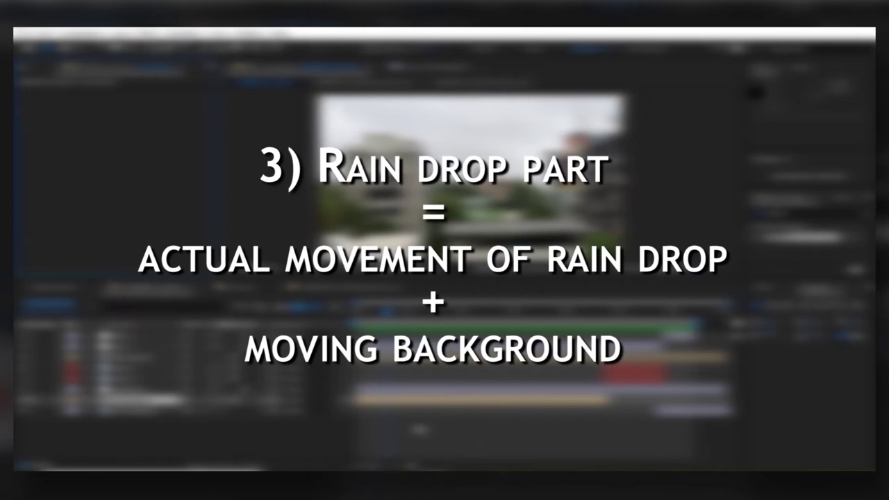
Create a new solid in Comp 1 coloured pale light blue (CDE8F6)
{"action": "left_click", "coordinate": [139, 368]}
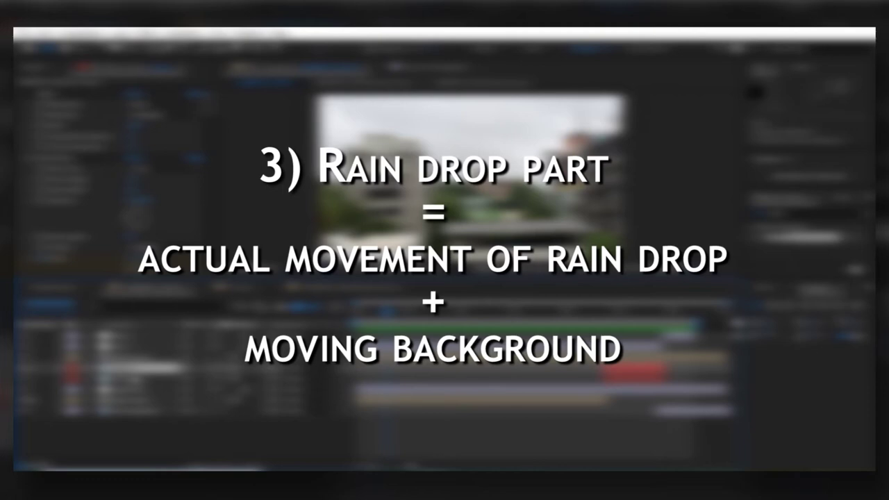
{"action": "left_click", "coordinate": [139, 379]}
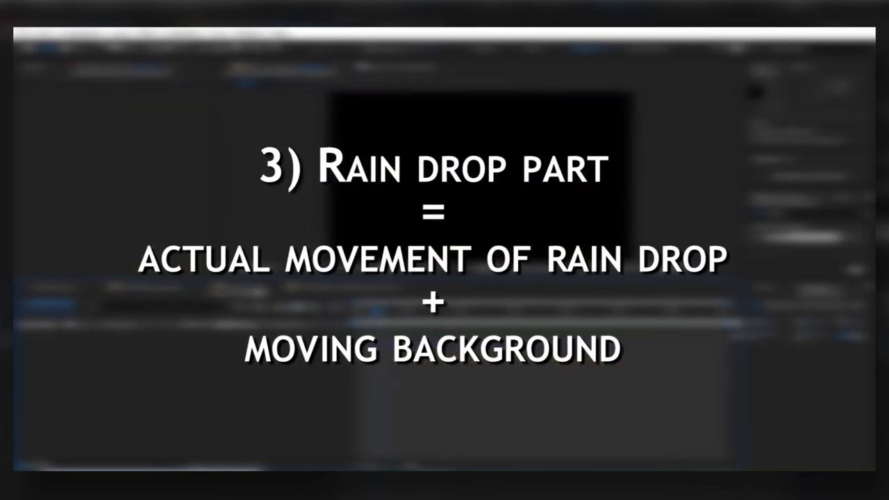
{"action": "right_click", "coordinate": [199, 374]}
{"action": "mouse_move", "coordinate": [241, 234]}
{"action": "left_click", "coordinate": [425, 271]}
{"action": "left_click", "coordinate": [435, 325]}
{"action": "mouse_move", "coordinate": [331, 253]}
{"action": "left_mouse_down"}
{"action": "mouse_move", "coordinate": [329, 243]}
{"action": "mouse_move", "coordinate": [329, 253]}
{"action": "left_mouse_up"}
{"action": "left_click", "coordinate": [581, 241]}
Confirm the pale blue solid and move the playhead to 0:00:06:10
{"action": "left_click", "coordinate": [490, 363]}
{"action": "left_click", "coordinate": [398, 314]}
{"action": "left_click_drag", "start_coordinate": [398, 316], "coordinate": [422, 317]}
Draw a closed teardrop-shaped mask on the solid with the Pen tool
{"action": "left_click", "coordinate": [168, 47]}
{"action": "left_click", "coordinate": [466, 112]}
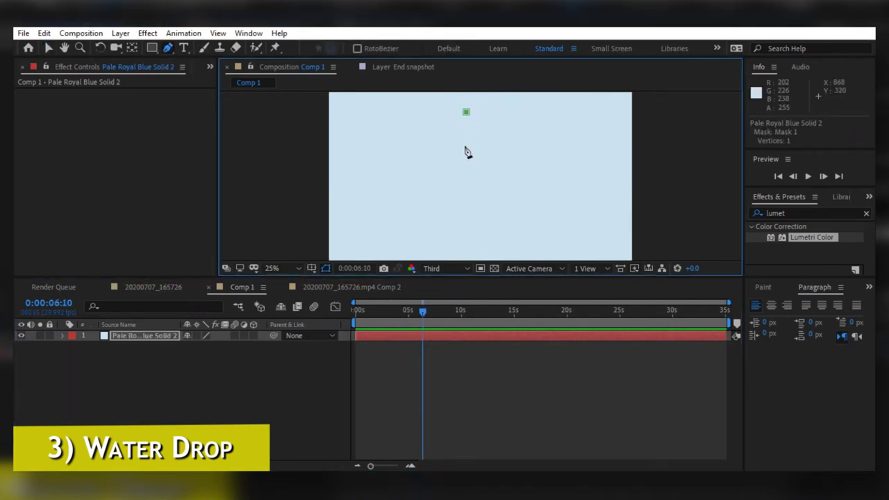
{"action": "left_click", "coordinate": [461, 166]}
{"action": "left_click", "coordinate": [454, 209]}
{"action": "left_click", "coordinate": [453, 231]}
{"action": "left_click", "coordinate": [465, 240]}
{"action": "left_click", "coordinate": [482, 241]}
{"action": "left_click", "coordinate": [492, 229]}
{"action": "left_click", "coordinate": [494, 217]}
{"action": "left_click", "coordinate": [484, 189]}
{"action": "left_click", "coordinate": [477, 164]}
{"action": "left_click", "coordinate": [466, 112]}
Apply Wave Warp to the drop layer
{"action": "left_click", "coordinate": [122, 161]}
{"action": "type", "text": "wave"}
{"action": "left_click", "coordinate": [791, 240]}
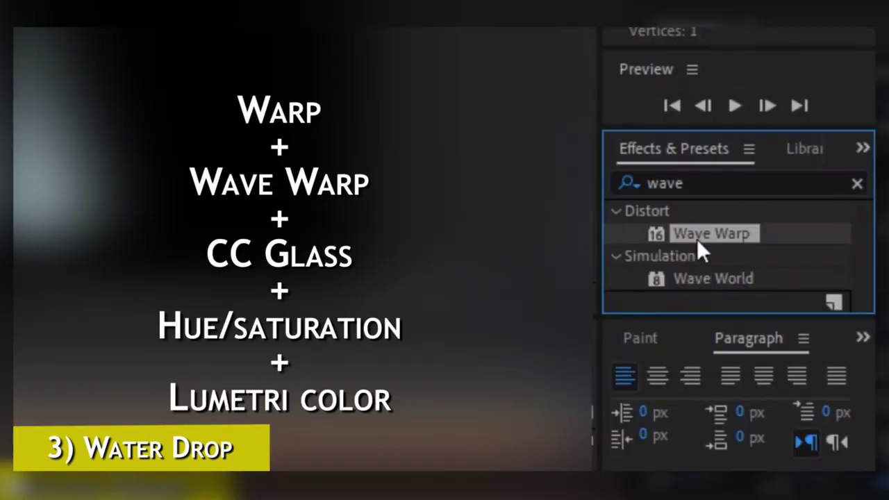
Find the Warp effect and apply it to the drop layer
{"action": "key", "text": "ctrl+f"}
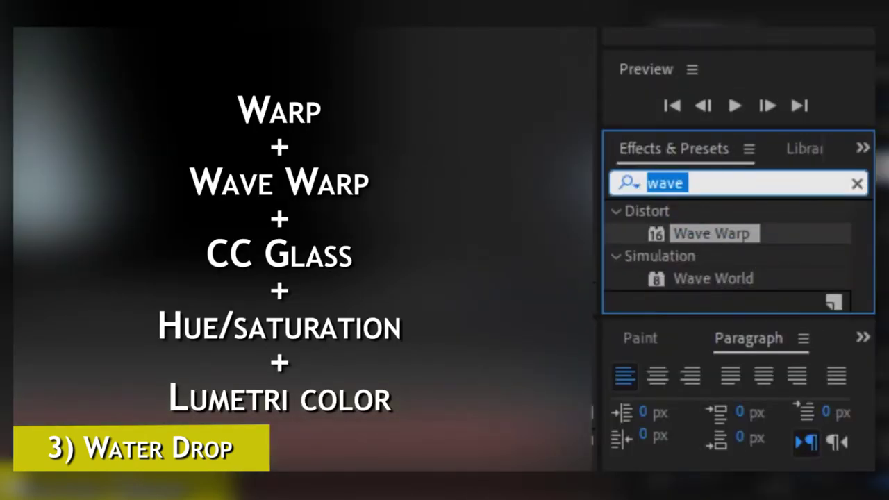
{"action": "key", "text": "BackSpace"}
{"action": "type", "text": "warp cc"}
{"action": "key", "text": "BackSpace"}
{"action": "key", "text": "BackSpace"}
{"action": "key", "text": "BackSpace"}
{"action": "scroll", "coordinate": [675, 236], "scroll_direction": "down", "scroll_amount": 5}
{"action": "scroll", "coordinate": [674, 236], "scroll_direction": "up", "scroll_amount": 5}
{"action": "key", "text": "ctrl+f"}
{"action": "key", "text": "BackSpace"}
{"action": "type", "text": "warp"}
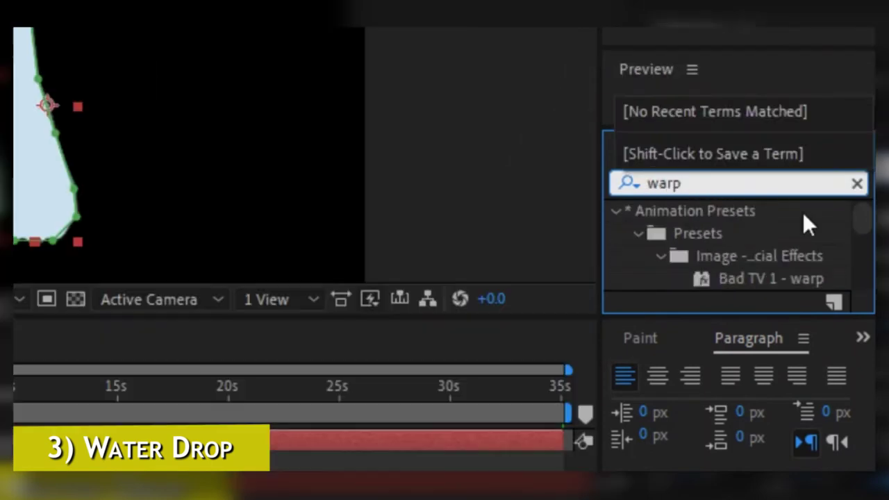
{"action": "scroll", "coordinate": [716, 229], "scroll_direction": "down", "scroll_amount": 6}
{"action": "left_click_drag", "start_coordinate": [691, 266], "coordinate": [109, 60]}
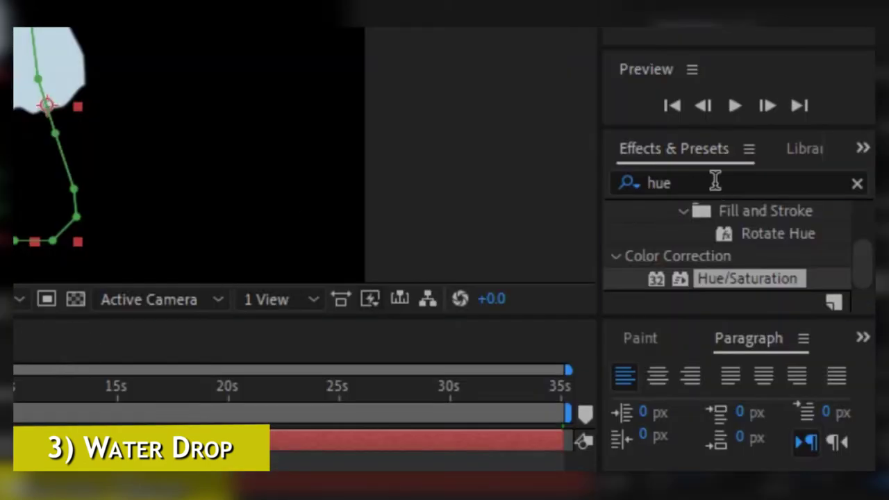
Search for Lumetri Color and select it in Effects & Presets
{"action": "left_click", "coordinate": [715, 181]}
{"action": "type", "text": "lumetri color"}
{"action": "left_click", "coordinate": [742, 234]}
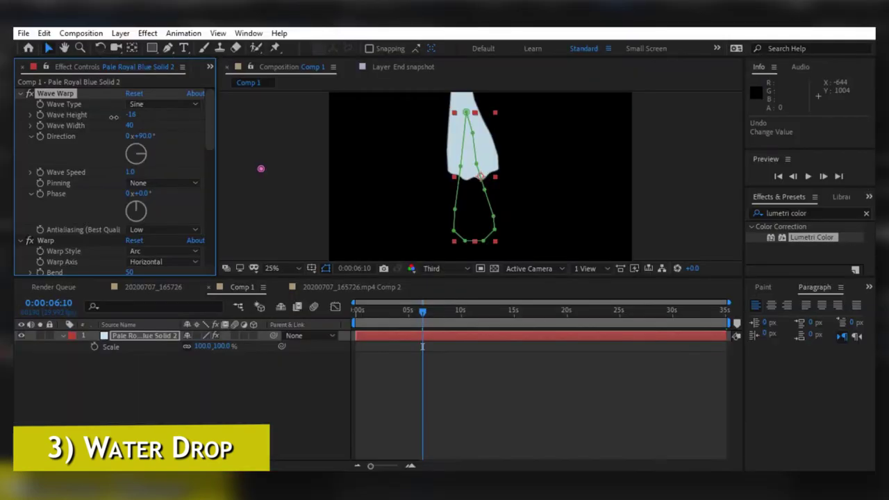
Set the drop's Wave Height to -39, keep the Wave warp style, and preview the drops
{"action": "mouse_move", "coordinate": [107, 119]}
{"action": "left_mouse_down"}
{"action": "mouse_move", "coordinate": [116, 136]}
{"action": "mouse_move", "coordinate": [159, 111]}
{"action": "mouse_move", "coordinate": [150, 110]}
{"action": "left_mouse_up"}
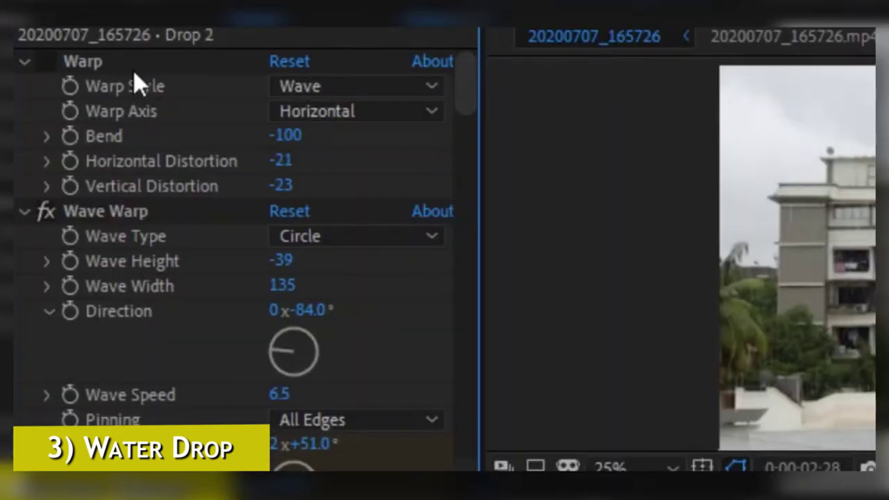
{"action": "left_click", "coordinate": [313, 91]}
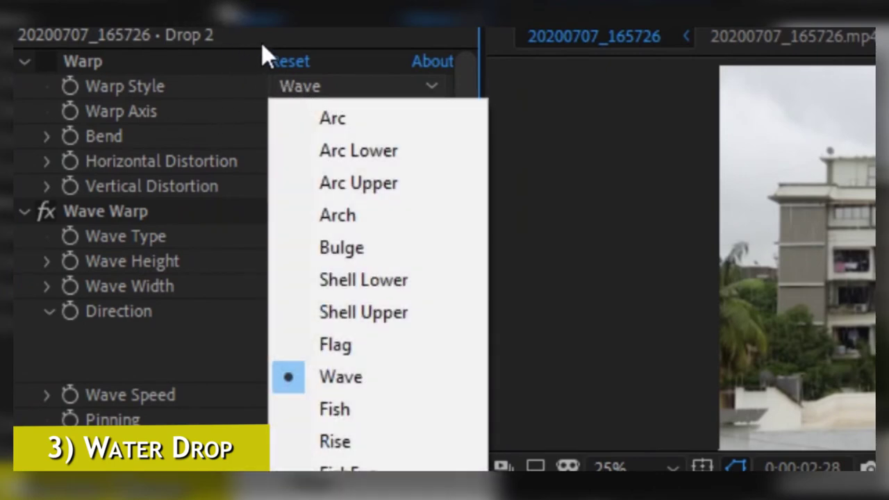
{"action": "left_click", "coordinate": [267, 31]}
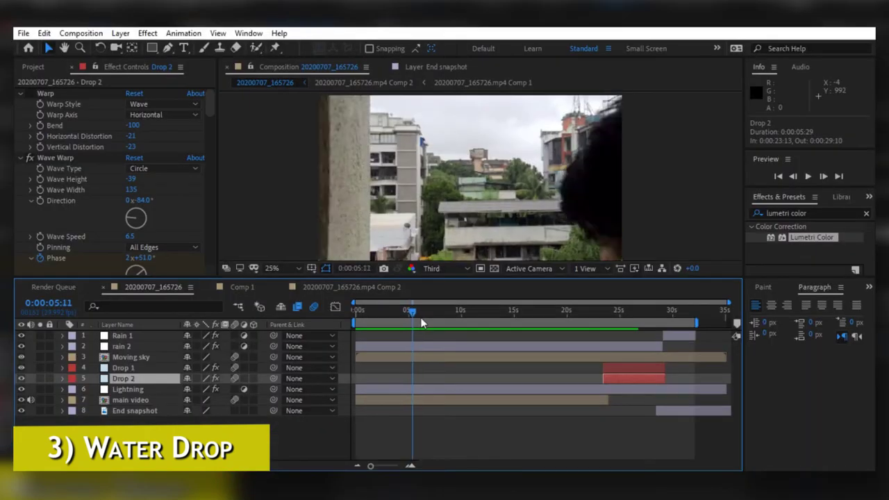
{"action": "left_click_drag", "start_coordinate": [421, 321], "coordinate": [618, 314]}
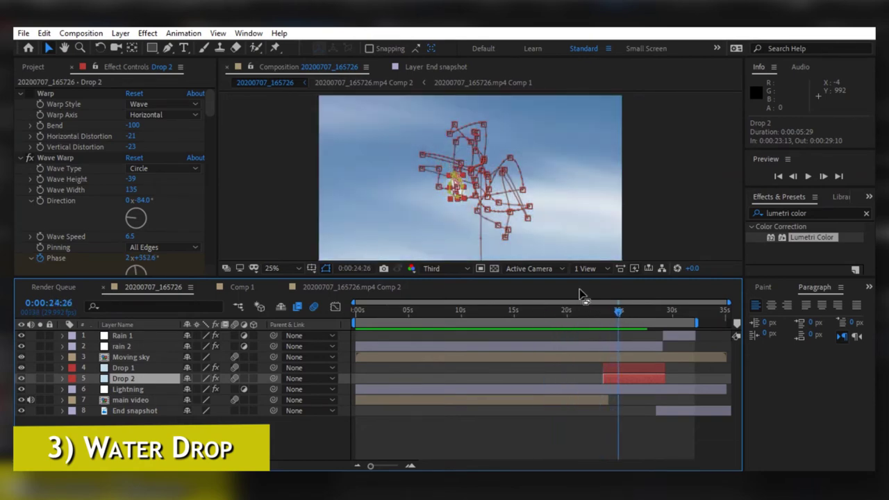
Deselect Drop 2 to hide its mask paths and switch on its motion blur
{"action": "left_click", "coordinate": [279, 214]}
{"action": "key", "text": "Page_Down"}
{"action": "key", "text": "Page_Down"}
{"action": "key", "text": "Page_Down"}
{"action": "key", "text": "Page_Down"}
{"action": "key", "text": "Page_Down"}
{"action": "key", "text": "Page_Down"}
{"action": "key", "text": "Page_Down"}
{"action": "key", "text": "Page_Down"}
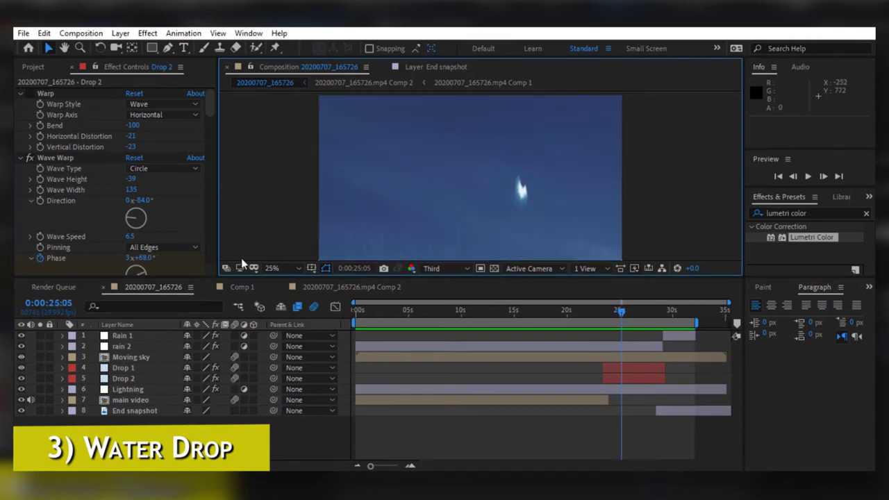
{"action": "left_click", "coordinate": [234, 375]}
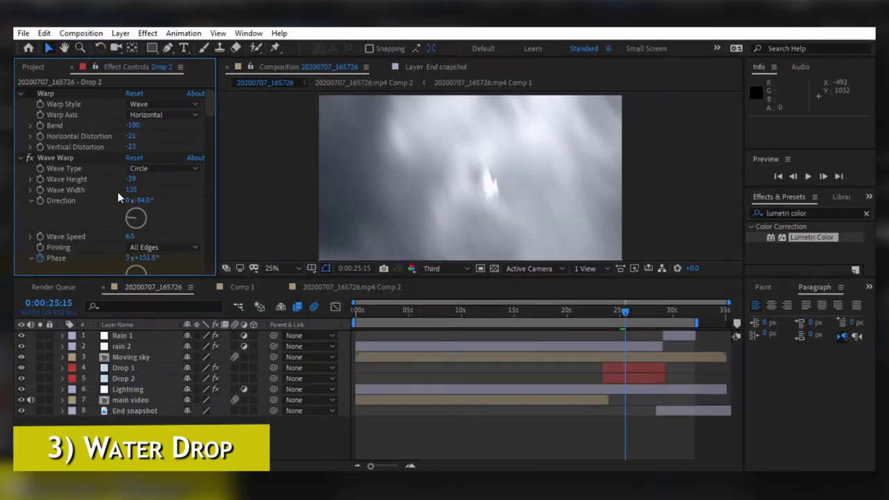
Scrub from 0:00:24:01 to 0:00:24:26 to review Drop 1's Lumetri Color keyframes
{"action": "scroll", "coordinate": [117, 192], "scroll_direction": "down", "scroll_amount": 1}
{"action": "scroll", "coordinate": [118, 200], "scroll_direction": "down", "scroll_amount": 1}
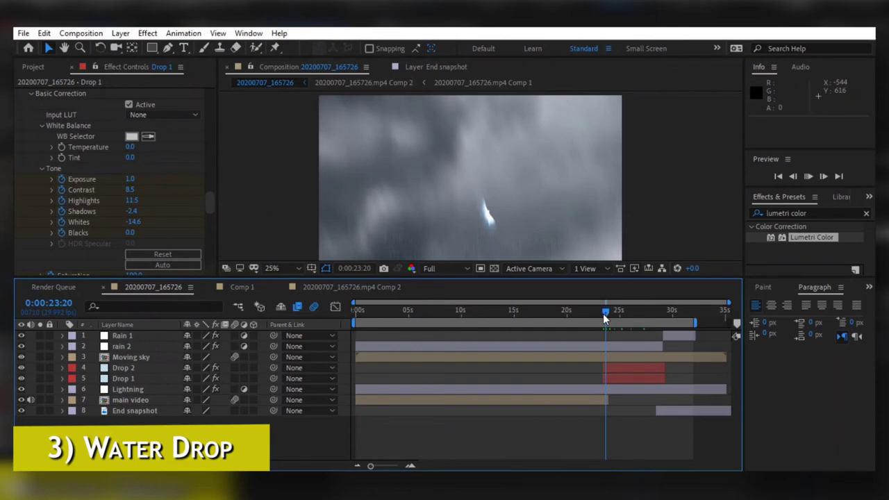
{"action": "key", "text": "Page_Up"}
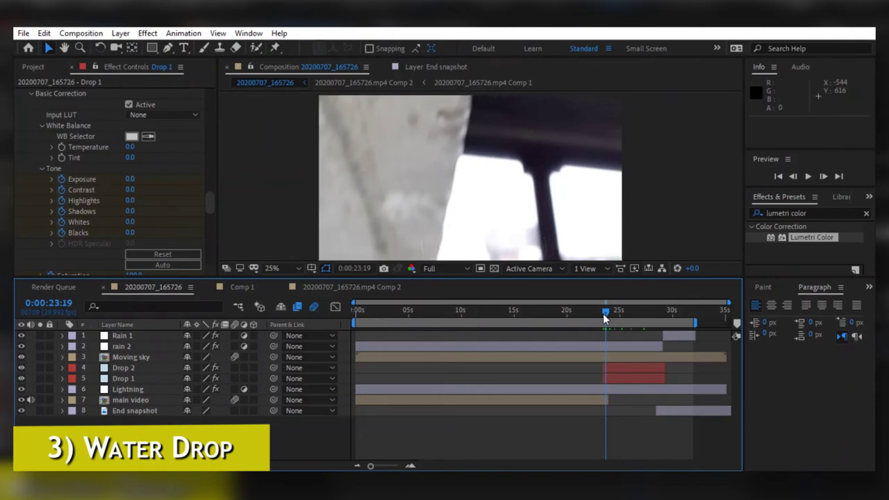
{"action": "left_click_drag", "start_coordinate": [603, 313], "coordinate": [606, 313]}
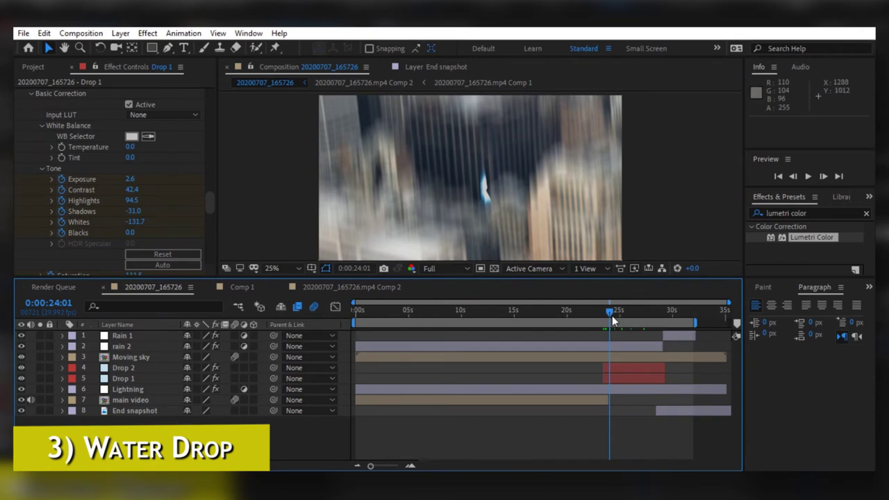
{"action": "left_click_drag", "start_coordinate": [612, 316], "coordinate": [616, 316]}
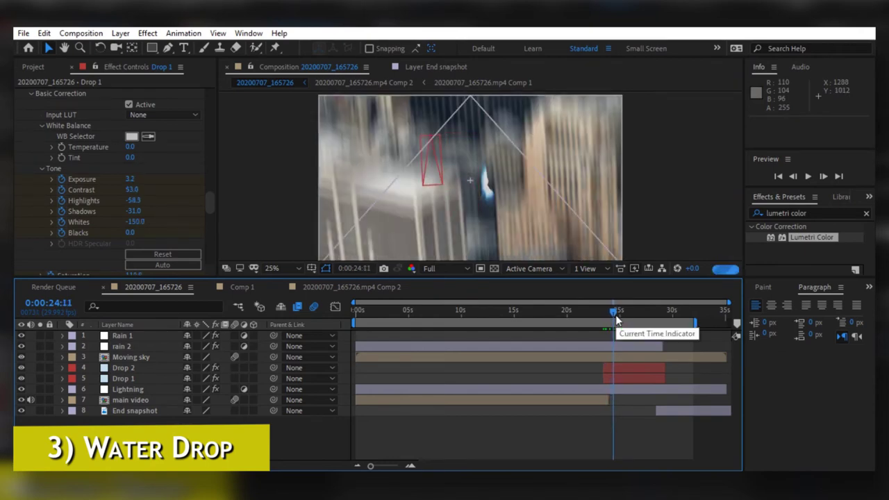
{"action": "left_click_drag", "start_coordinate": [616, 318], "coordinate": [623, 319]}
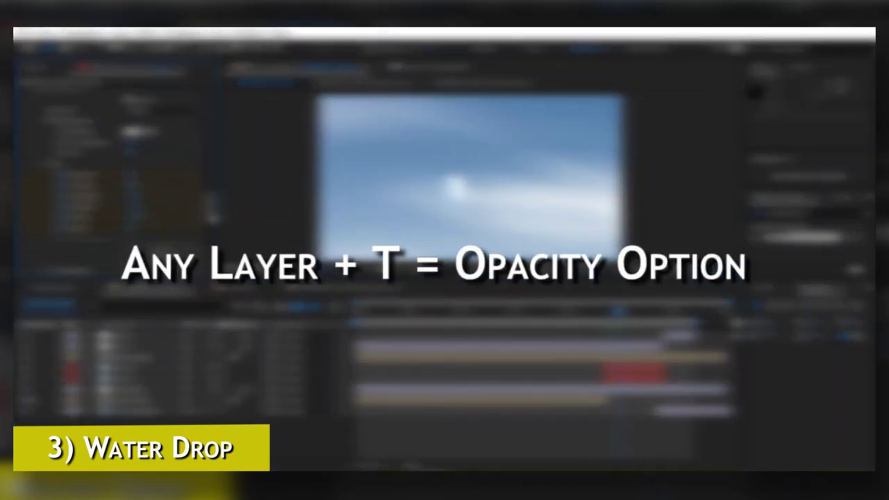
Expand Drop 1's effects, masks and Mask 1, zooming the timeline to 22–28 seconds
{"action": "scroll", "coordinate": [210, 222], "scroll_direction": "down", "scroll_amount": 2}
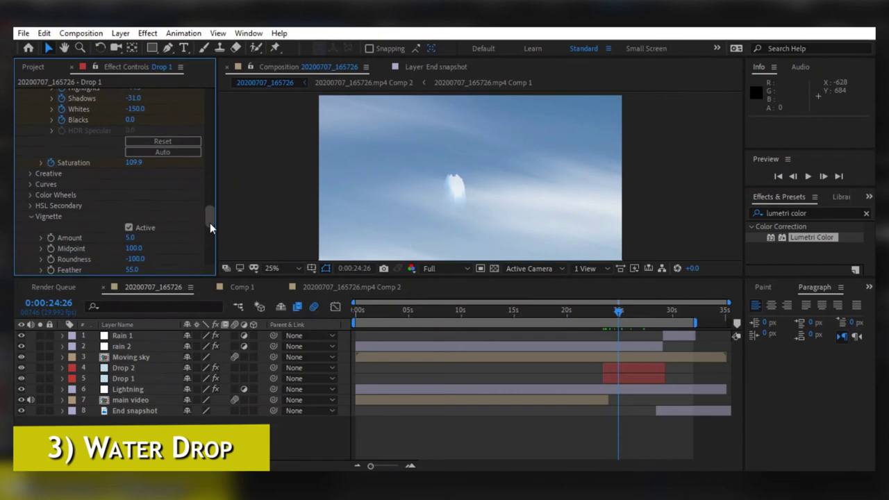
{"action": "scroll", "coordinate": [209, 224], "scroll_direction": "down", "scroll_amount": 4}
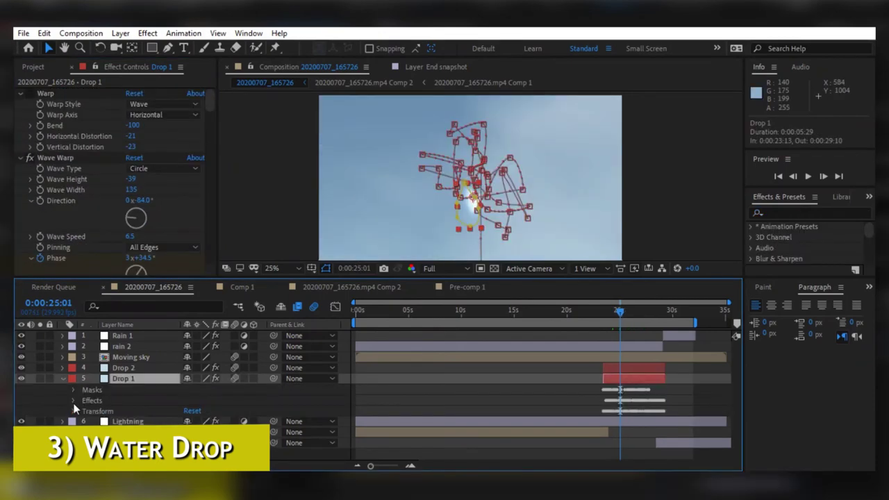
{"action": "left_click", "coordinate": [74, 401]}
{"action": "scroll", "coordinate": [76, 417], "scroll_direction": "down", "scroll_amount": 2}
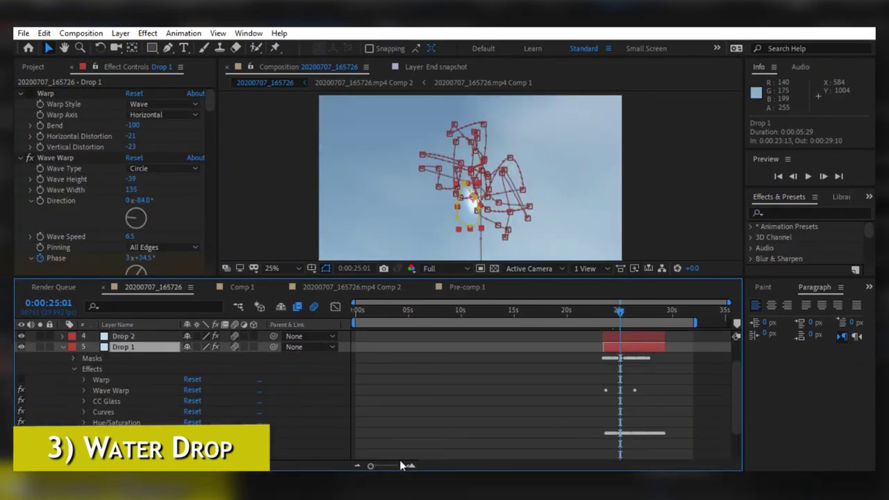
{"action": "left_click_drag", "start_coordinate": [381, 467], "coordinate": [393, 466]}
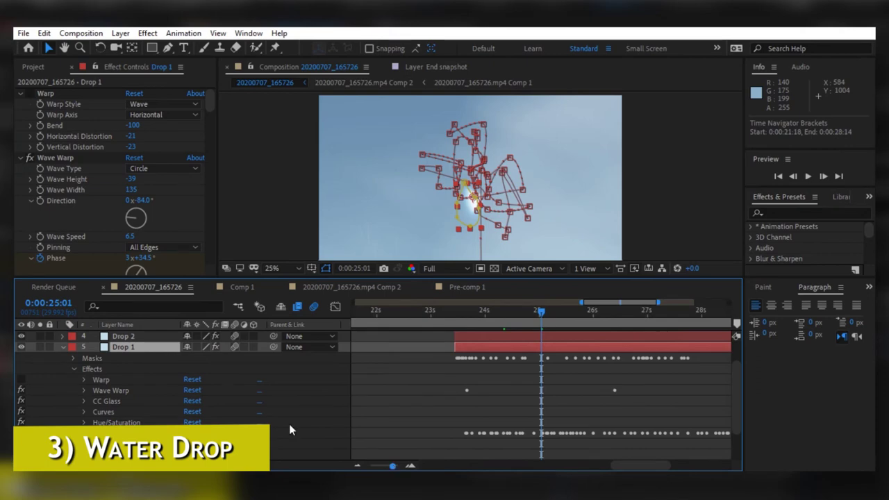
{"action": "left_click", "coordinate": [74, 359]}
{"action": "left_click", "coordinate": [86, 369]}
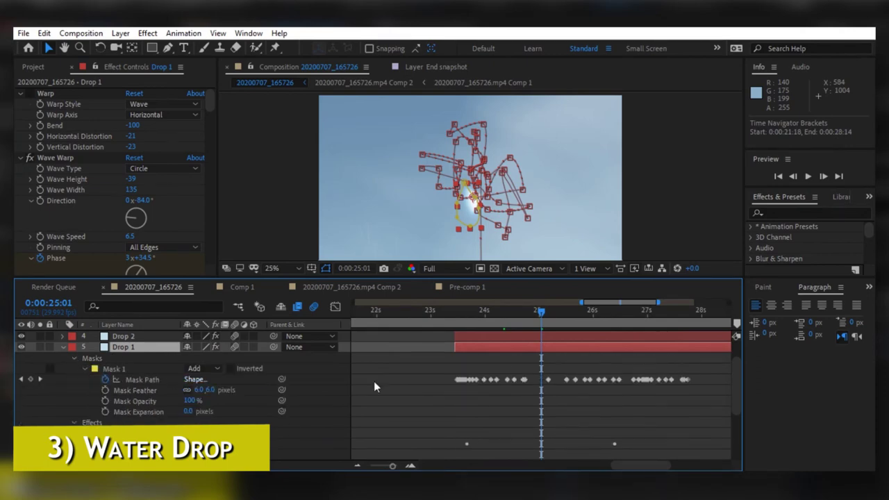
Scrub Drop 1's keyframes between 0:00:23:12 and 0:00:23:15 in the main composition
{"action": "left_click_drag", "start_coordinate": [463, 312], "coordinate": [462, 318]}
{"action": "left_click", "coordinate": [417, 293]}
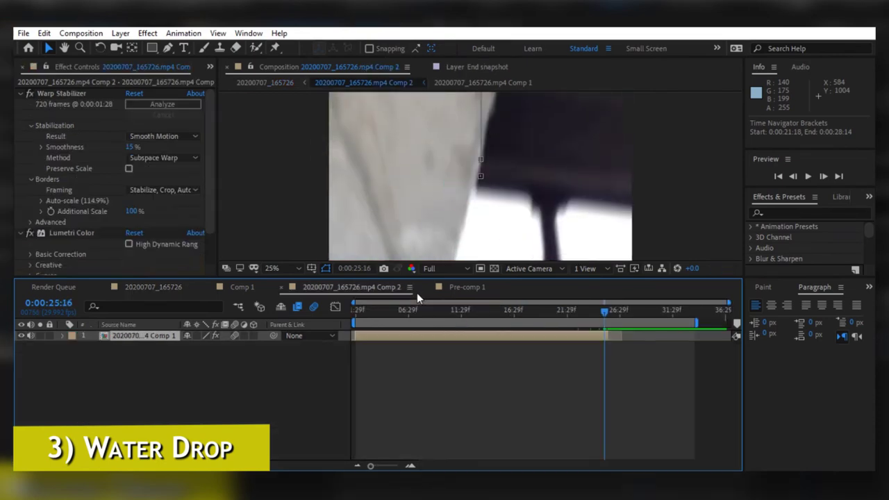
{"action": "left_click", "coordinate": [153, 287]}
{"action": "left_click_drag", "start_coordinate": [464, 316], "coordinate": [458, 318]}
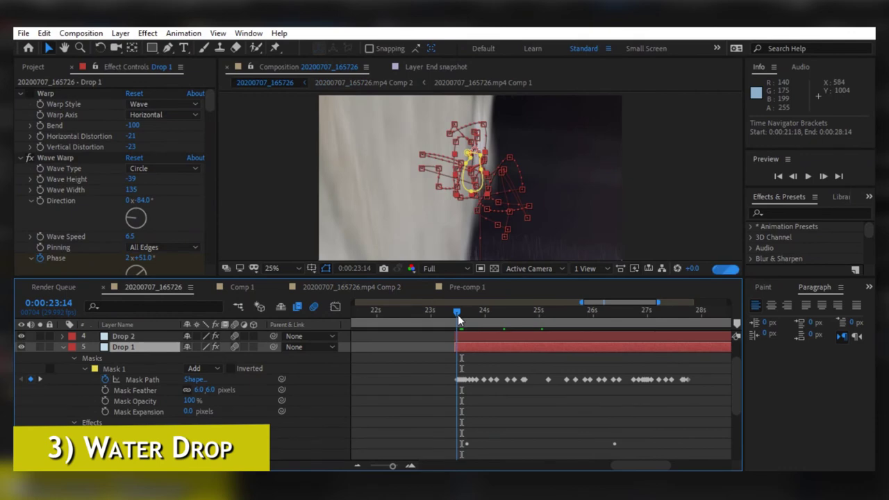
{"action": "left_click", "coordinate": [459, 318]}
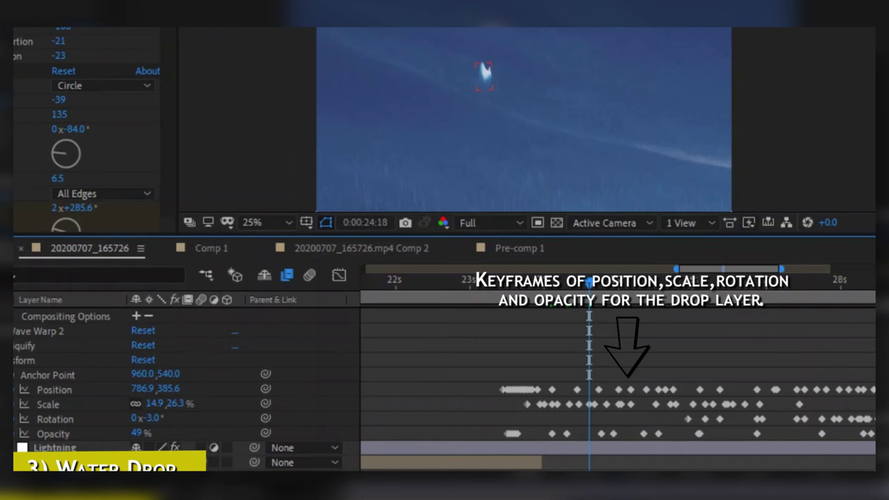
{"action": "left_click_drag", "start_coordinate": [509, 285], "coordinate": [502, 284]}
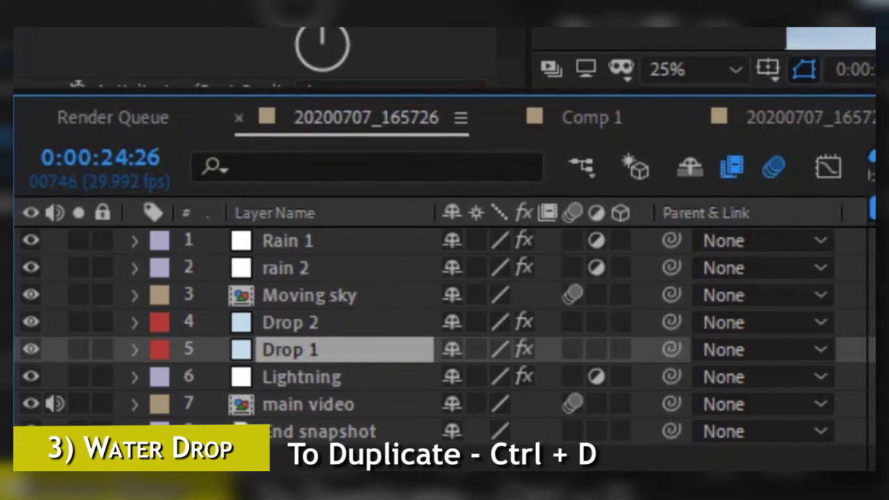
Deselect all layers, show the Modes column, and check Drop 2's Darker Color blending mode
{"action": "key", "text": "ctrl+shift+a"}
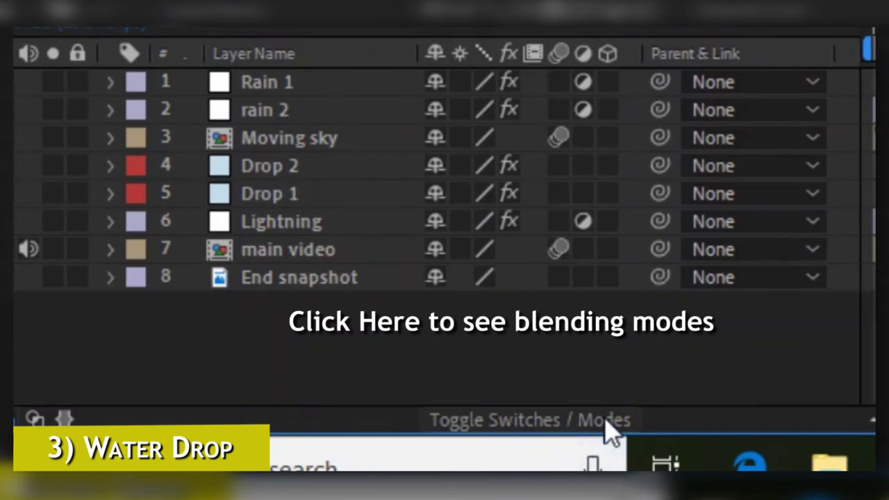
{"action": "left_click", "coordinate": [602, 421]}
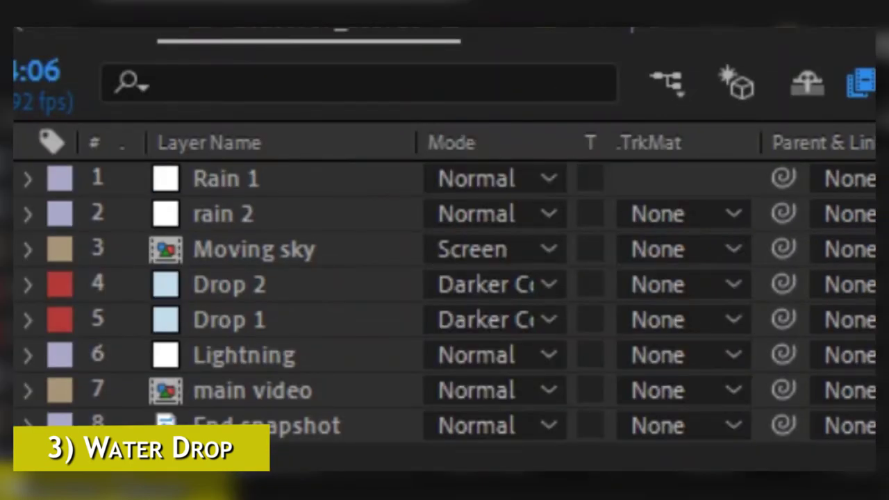
{"action": "left_click", "coordinate": [478, 287]}
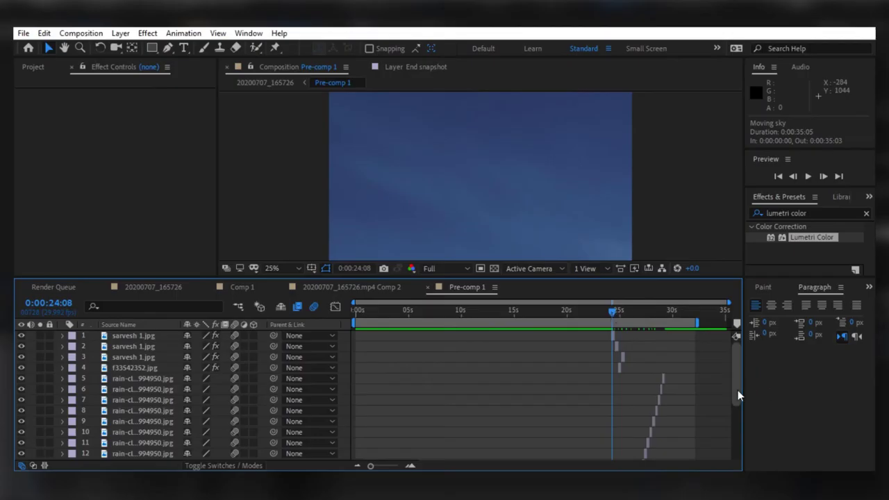
Preview the stacked sky frames in Pre-comp 1 from 0:00:25:12
{"action": "left_click_drag", "start_coordinate": [738, 390], "coordinate": [736, 457]}
{"action": "left_click", "coordinate": [624, 311]}
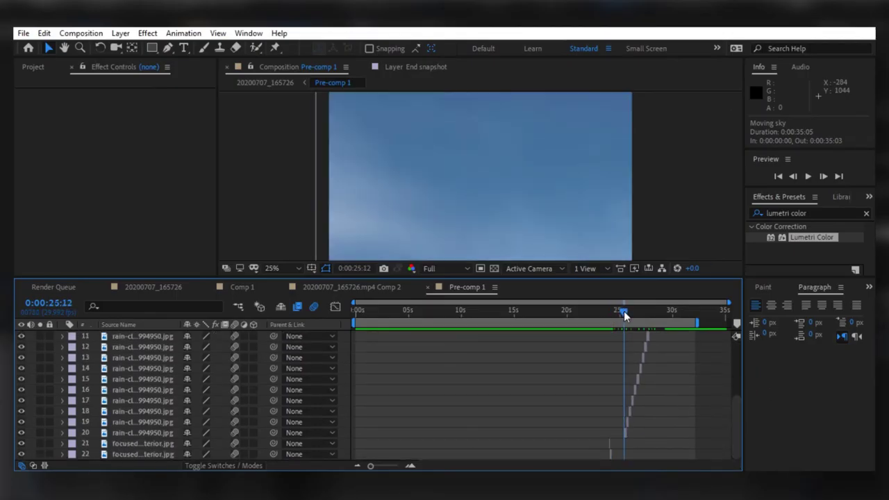
{"action": "key", "text": "space"}
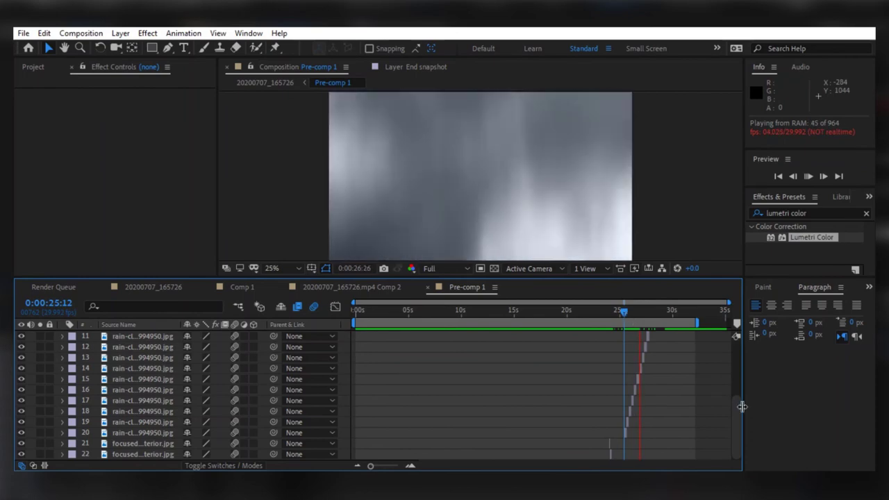
Enable motion blur for the whole composition
{"action": "left_click_drag", "start_coordinate": [735, 399], "coordinate": [735, 361]}
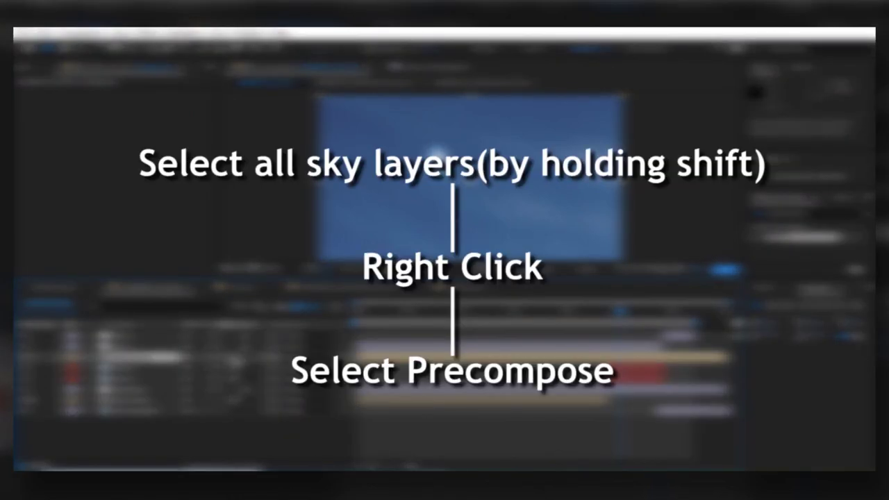
{"action": "left_click", "coordinate": [813, 214]}
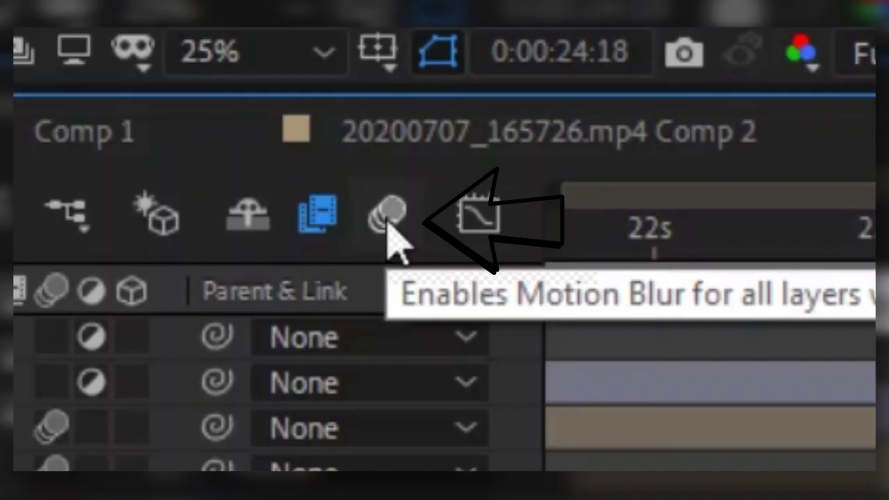
{"action": "left_click", "coordinate": [644, 41]}
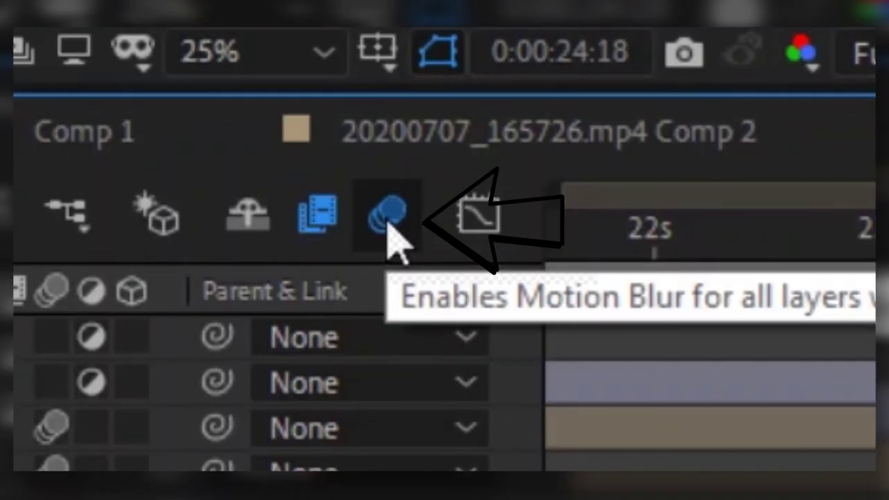